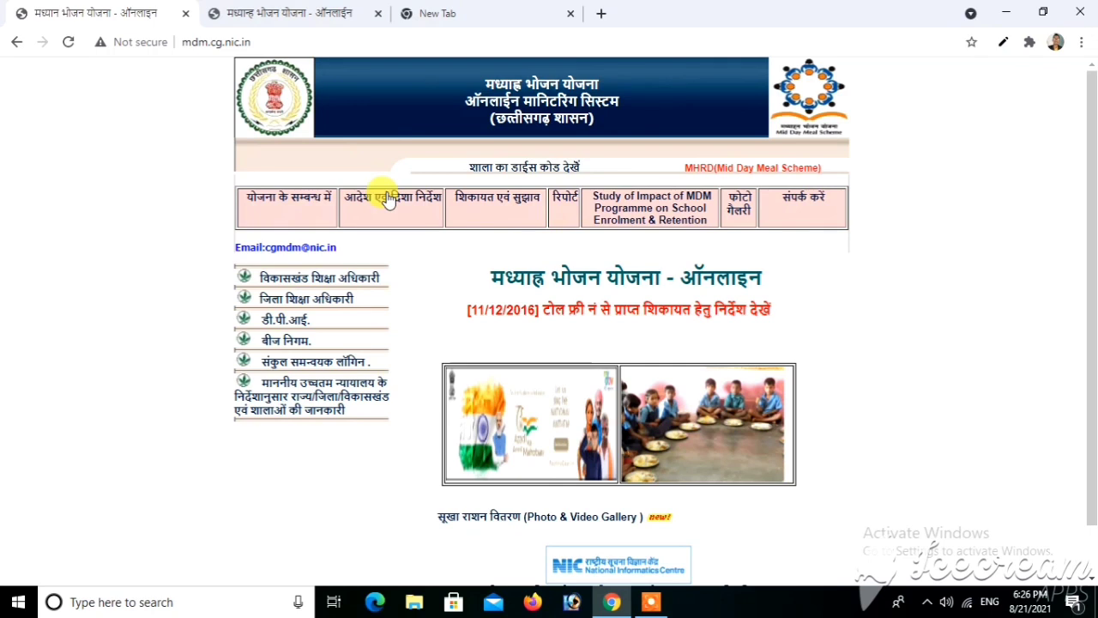
- Switch from the portal homepage to the blank new tab showing Google
click(460, 15)
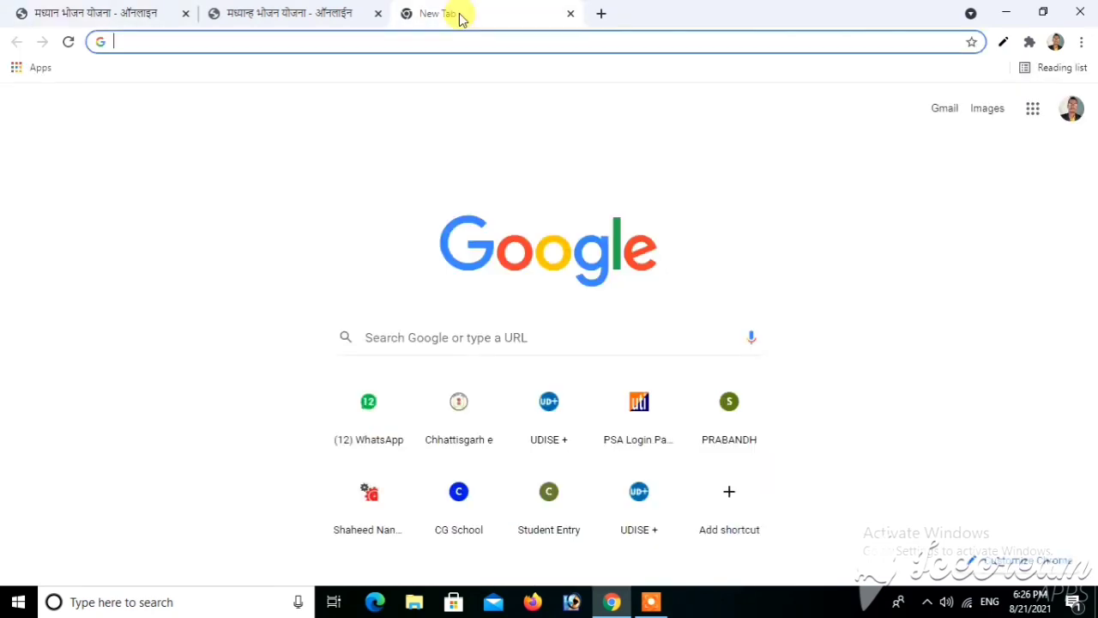
- Search Google for 'cgmdm'
click(395, 338)
click(396, 339)
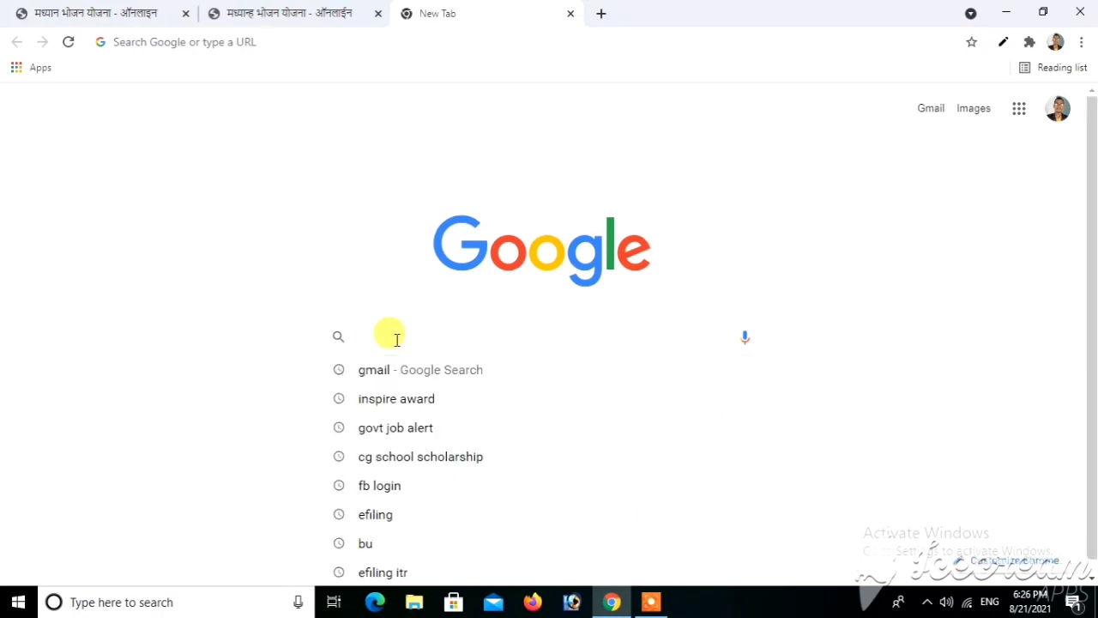
text(cgmdm)
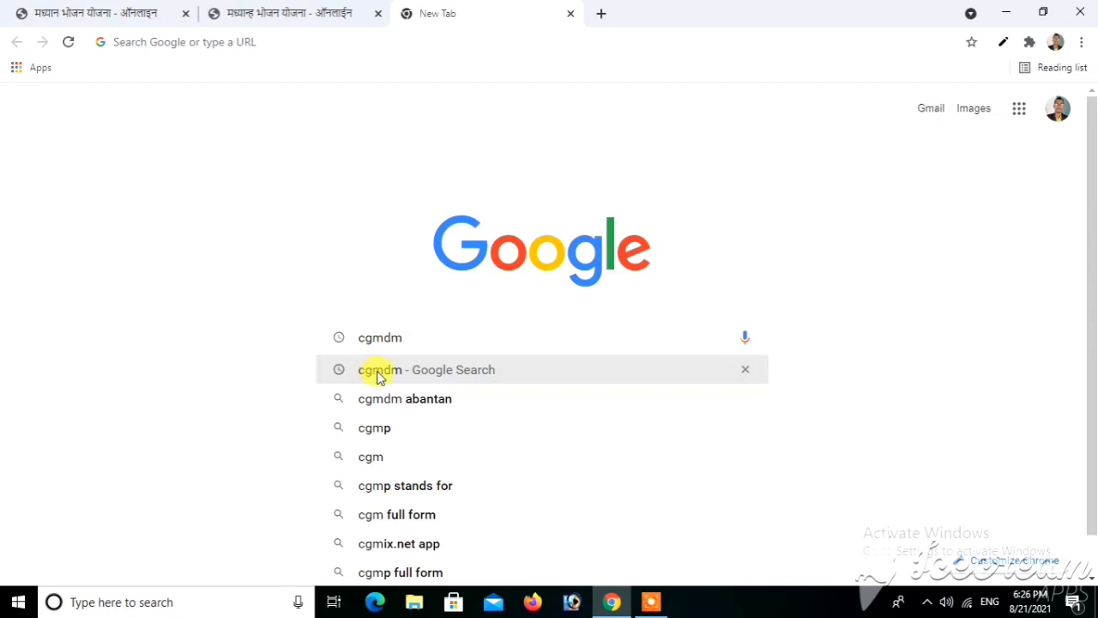
click(379, 376)
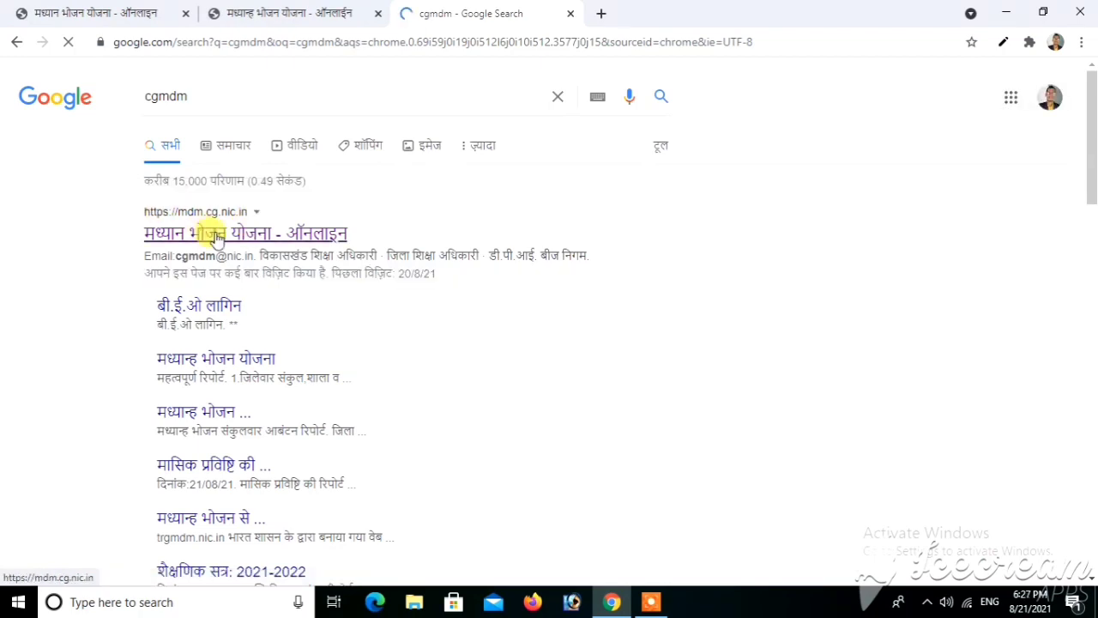
- Open the mdm.cg.nic.in result and go to the संकुल समन्वयक login page
click(217, 239)
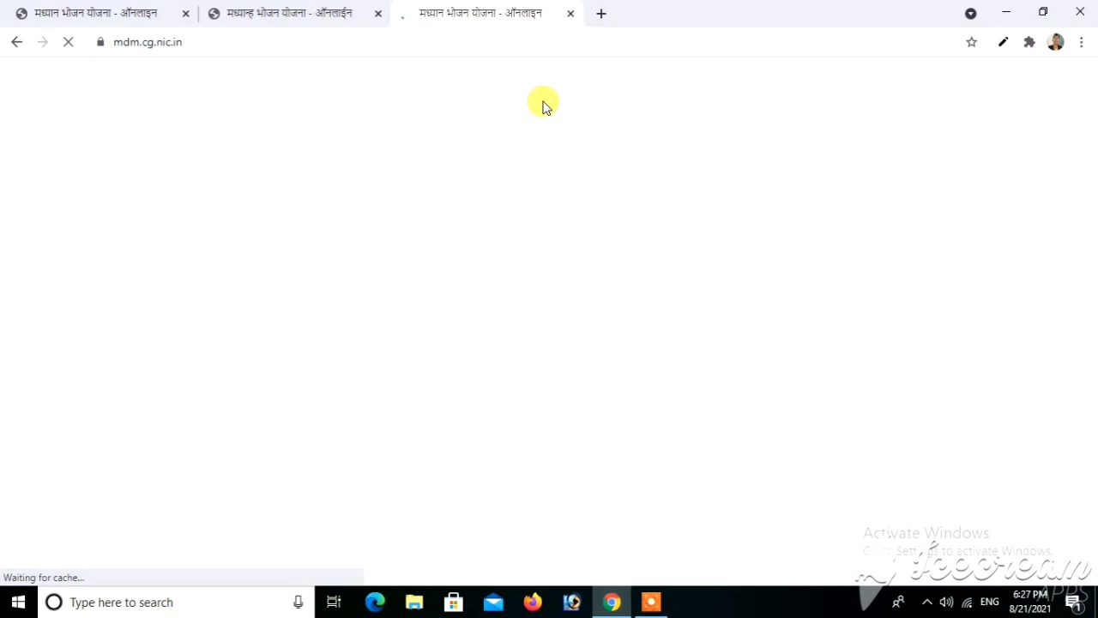
click(572, 15)
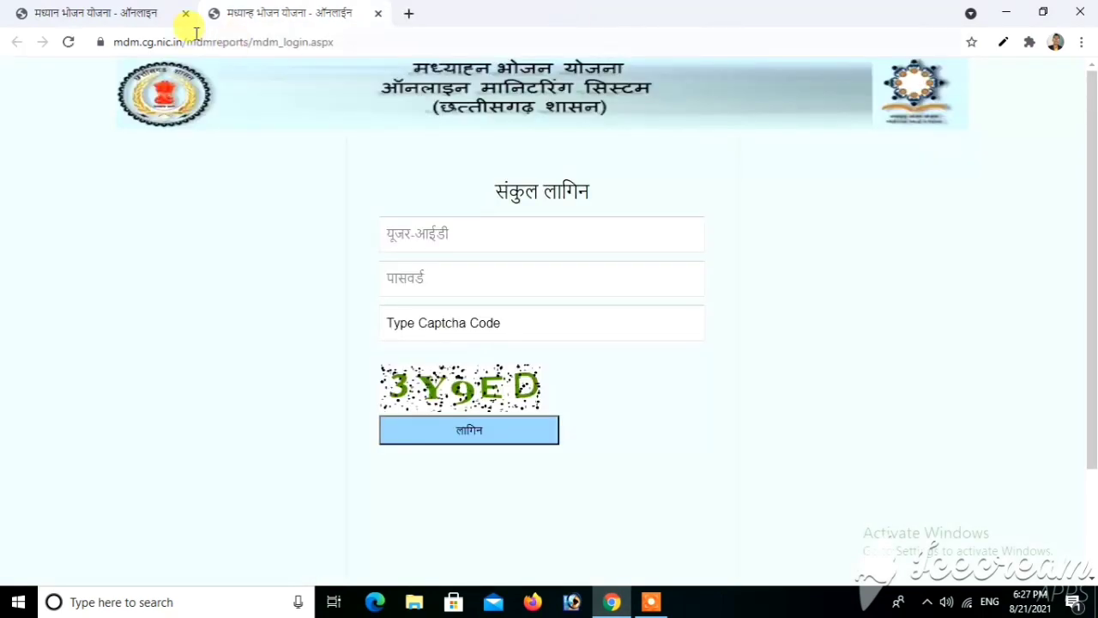
click(130, 16)
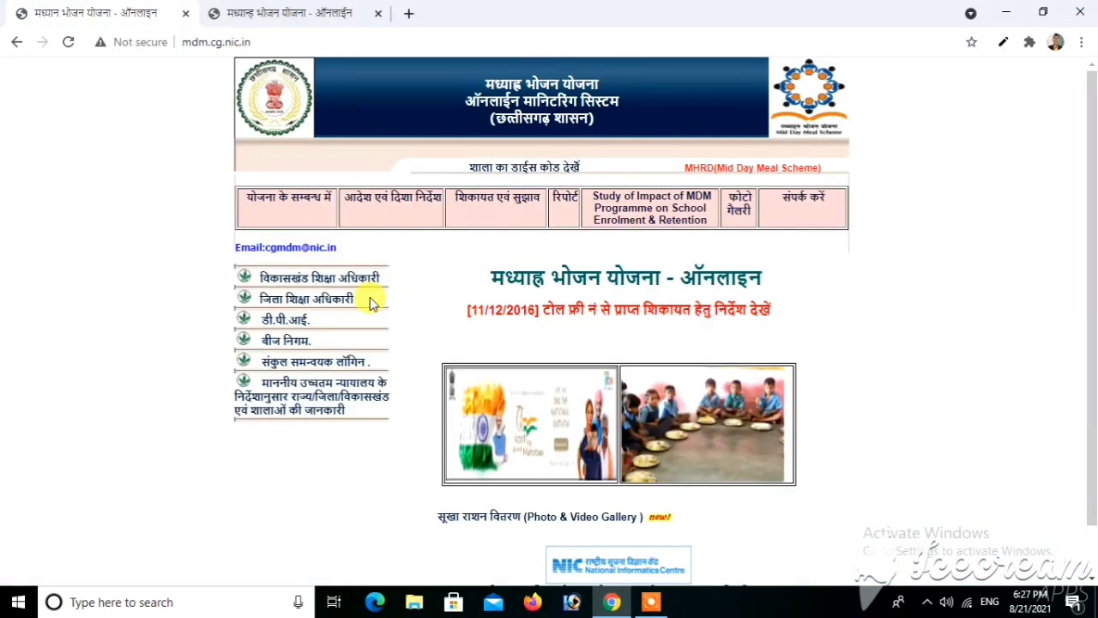
click(330, 363)
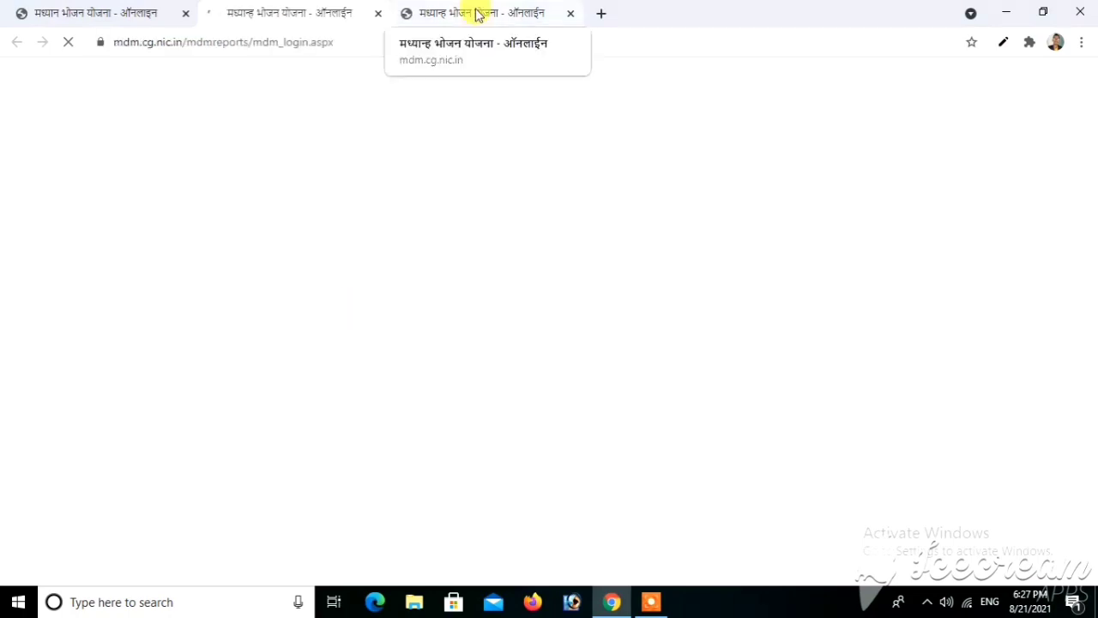
- Log in as cluster coordinator with the user ID, password and captcha code
click(377, 14)
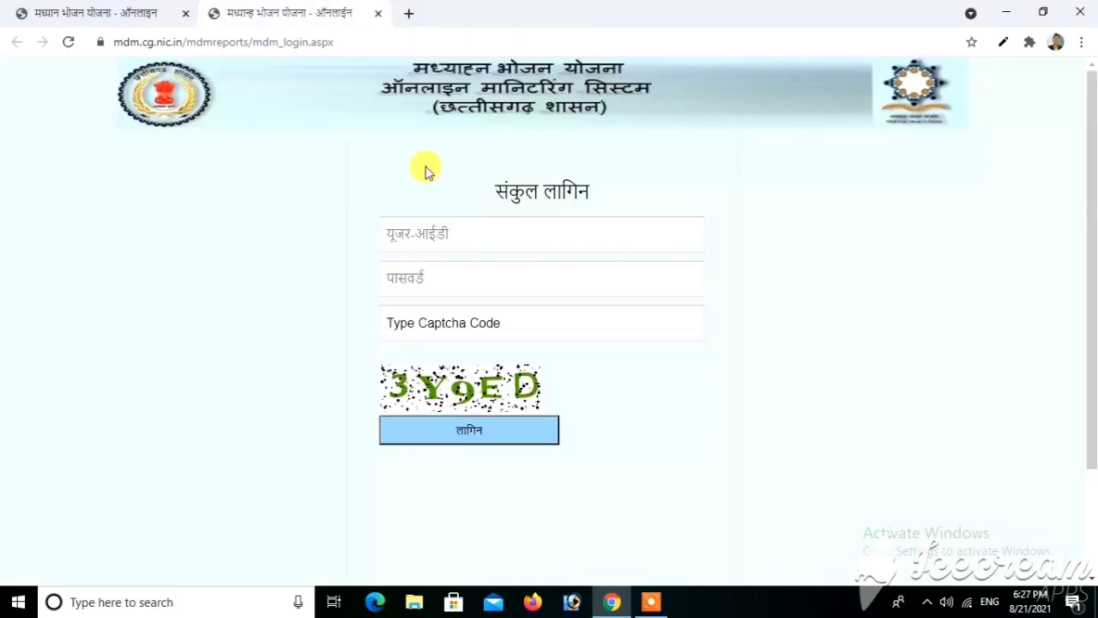
click(408, 232)
click(436, 280)
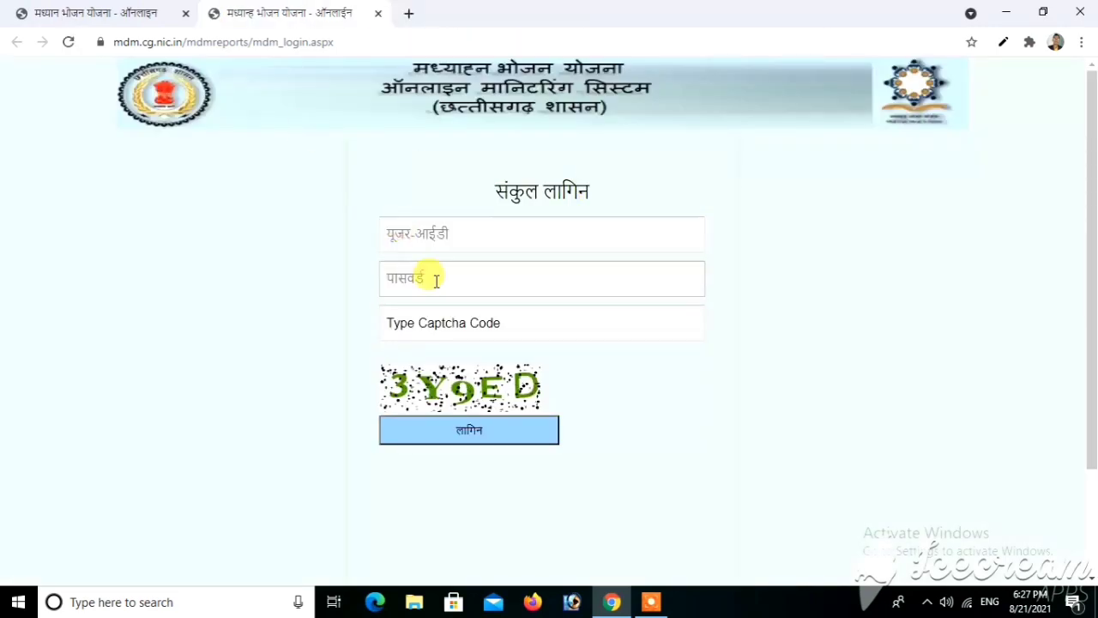
click(388, 323)
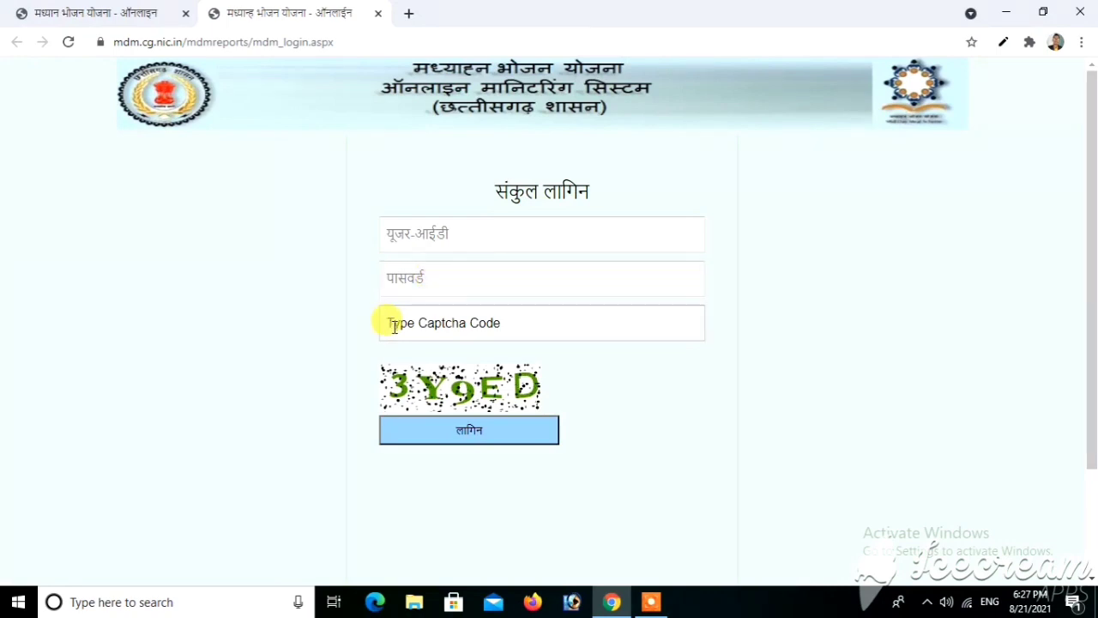
click(395, 384)
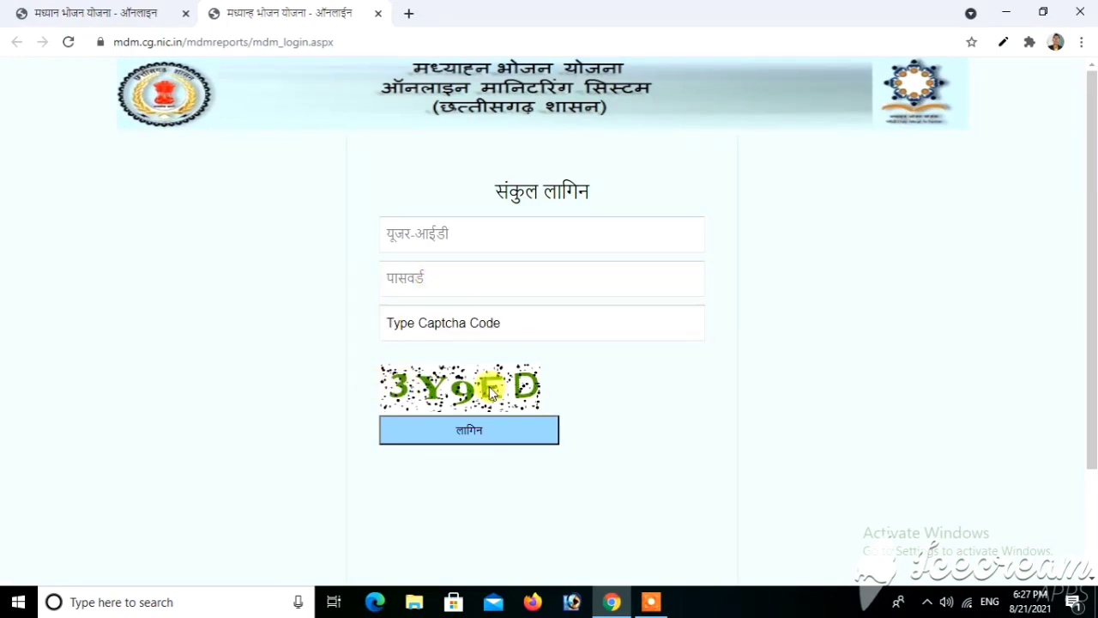
click(434, 333)
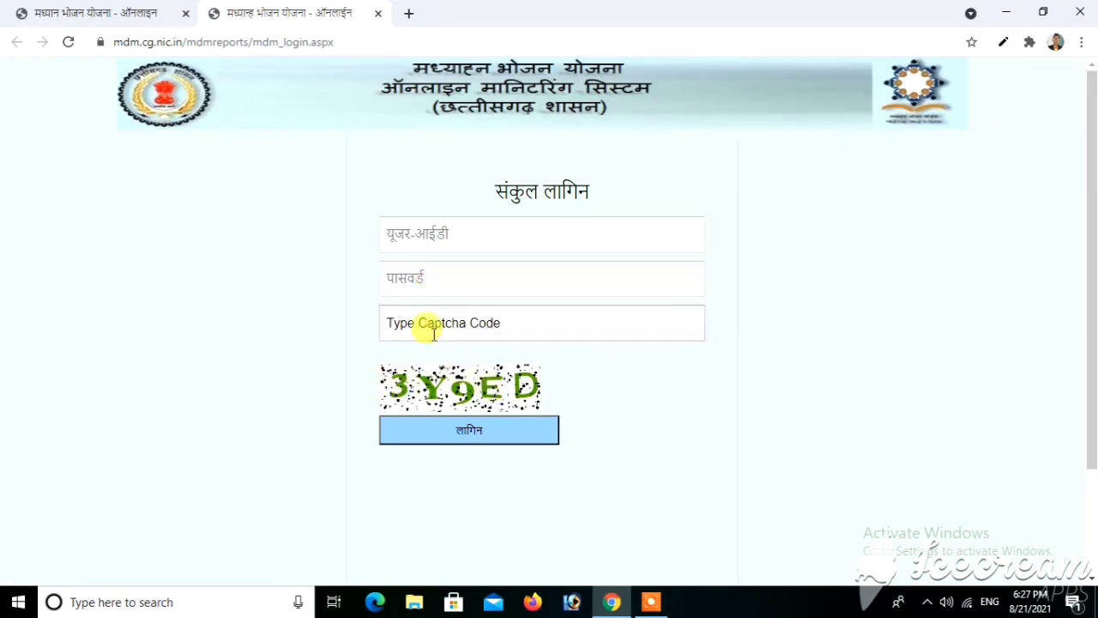
click(414, 241)
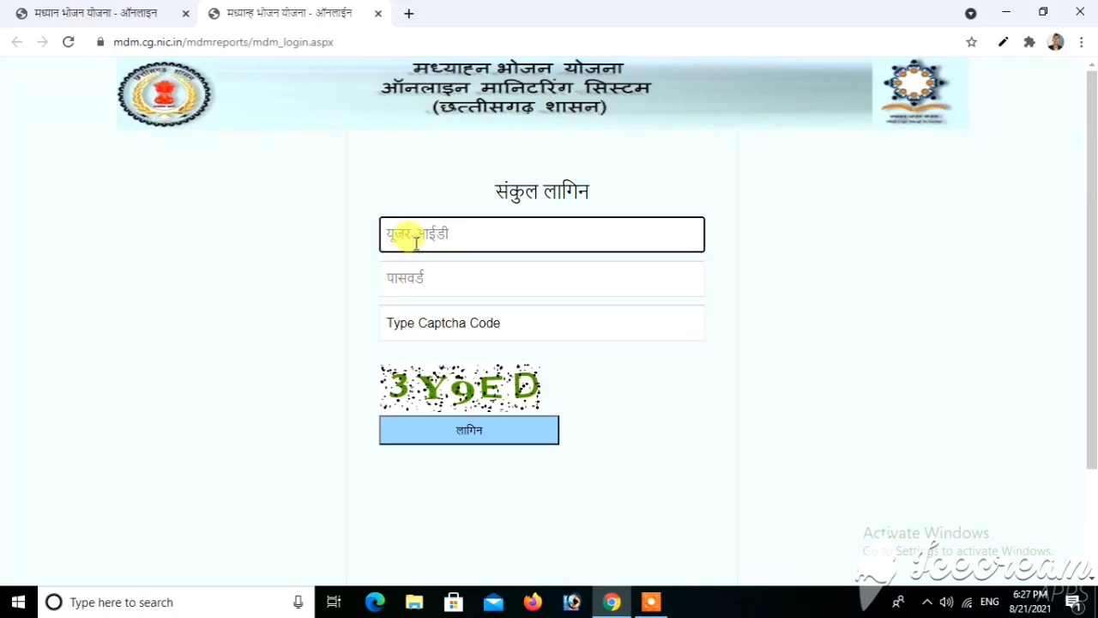
text(CAC)
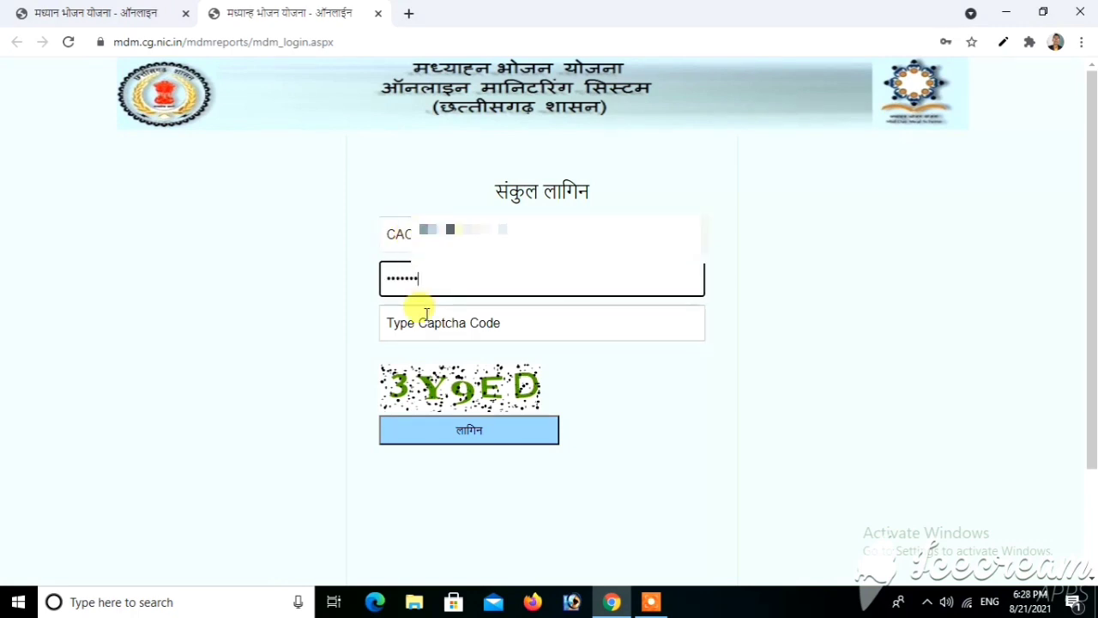
click(426, 313)
text(3Y9)
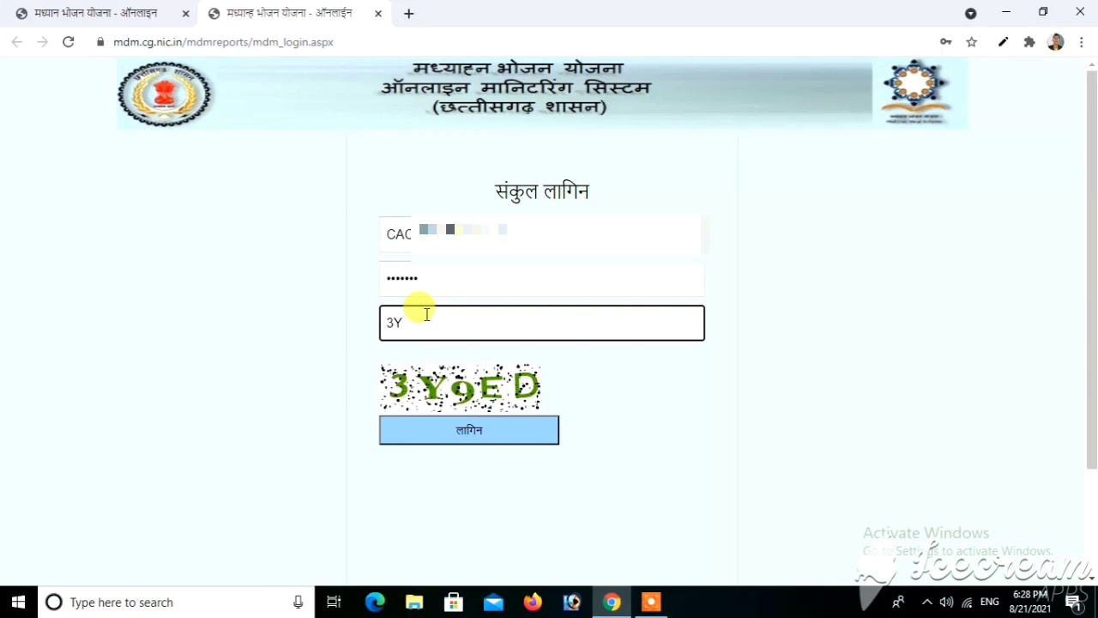
text(ED)
click(503, 438)
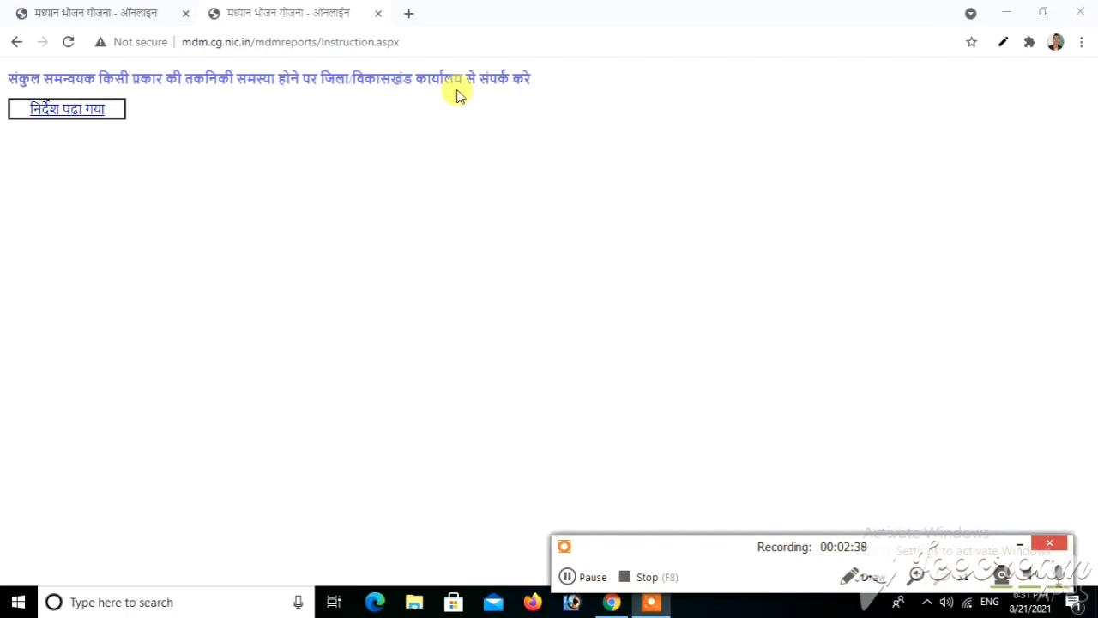
- Confirm the instructions were read (निर्देश पढ़ा गया) to reach the coordinator menu
click(65, 114)
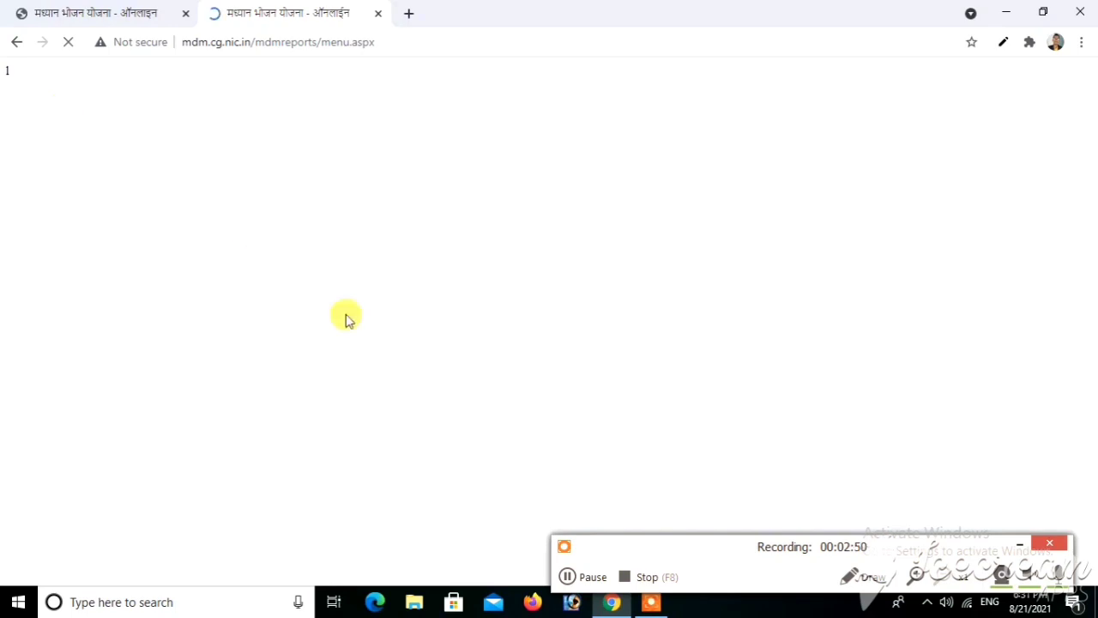
click(573, 575)
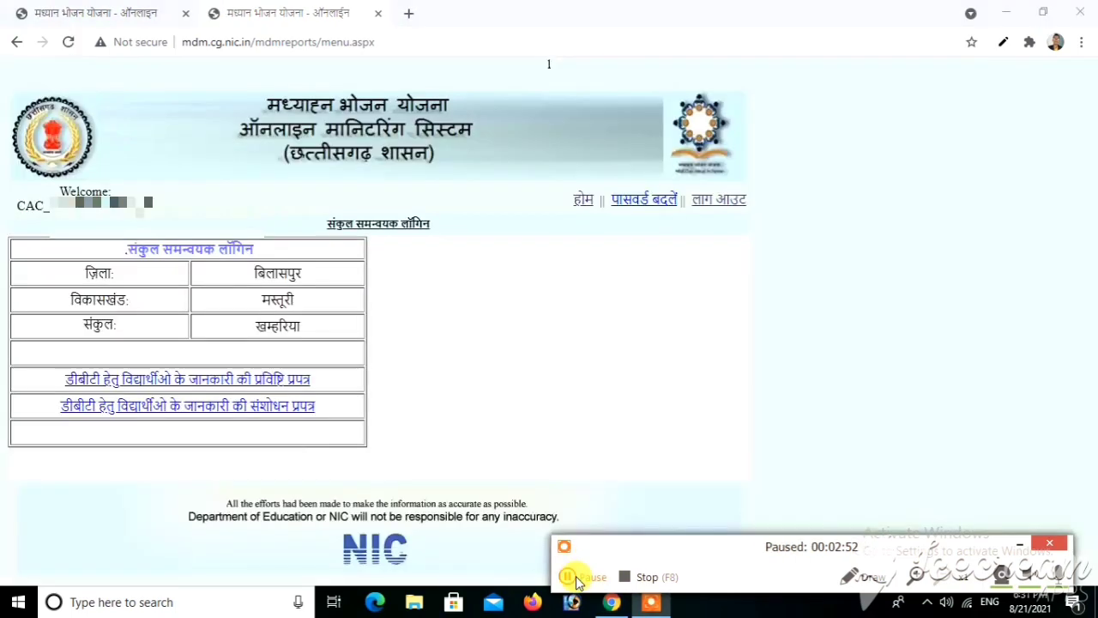
click(573, 575)
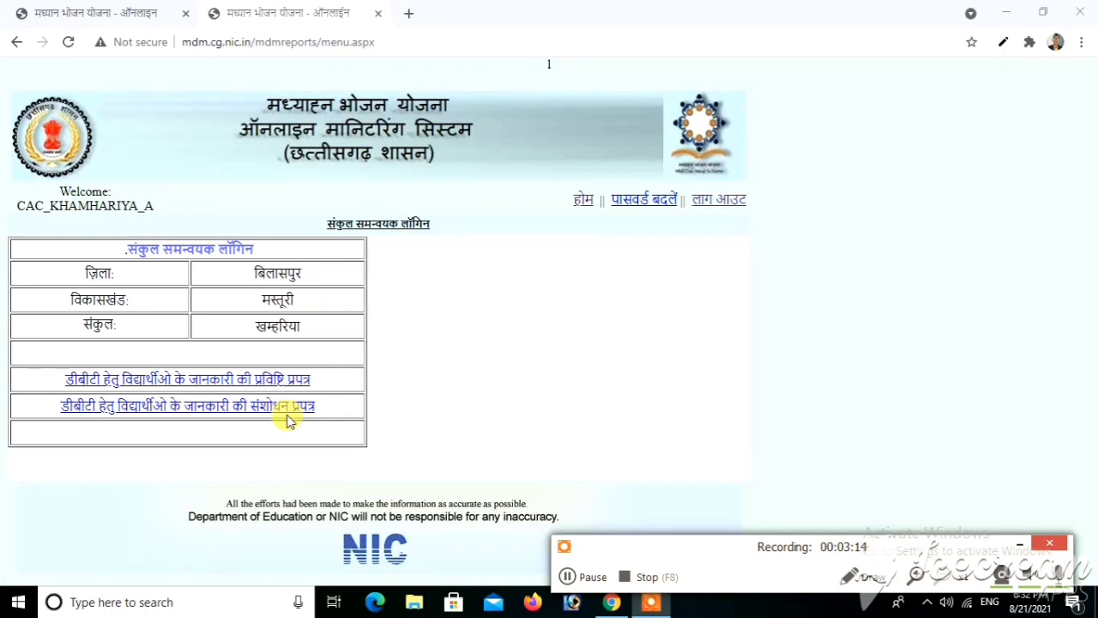
- Open the DBT student information entry form
click(182, 380)
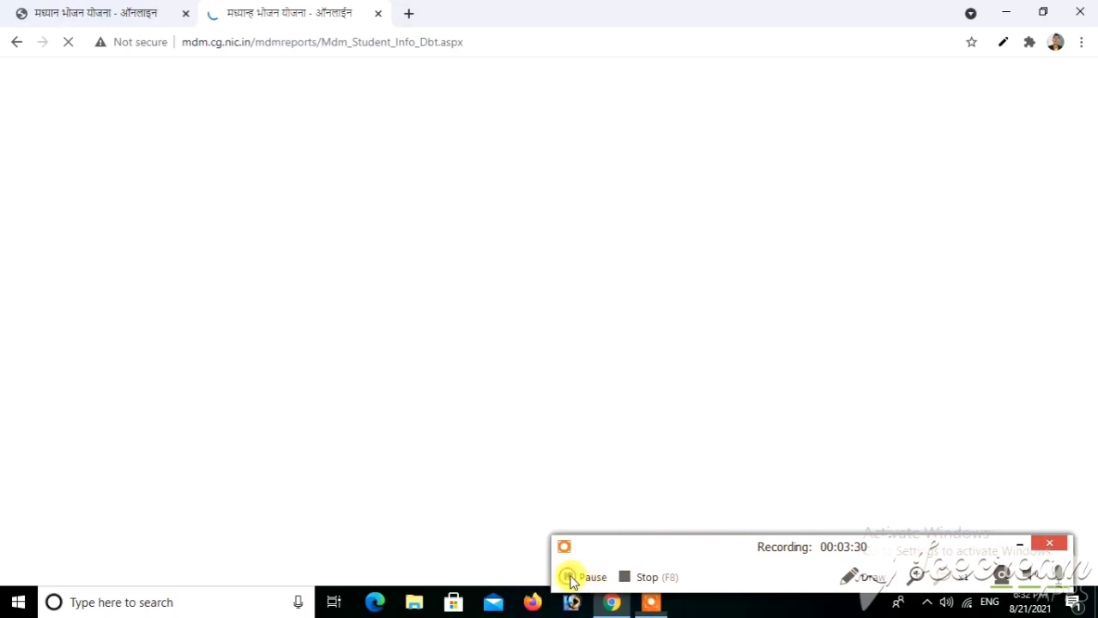
click(570, 576)
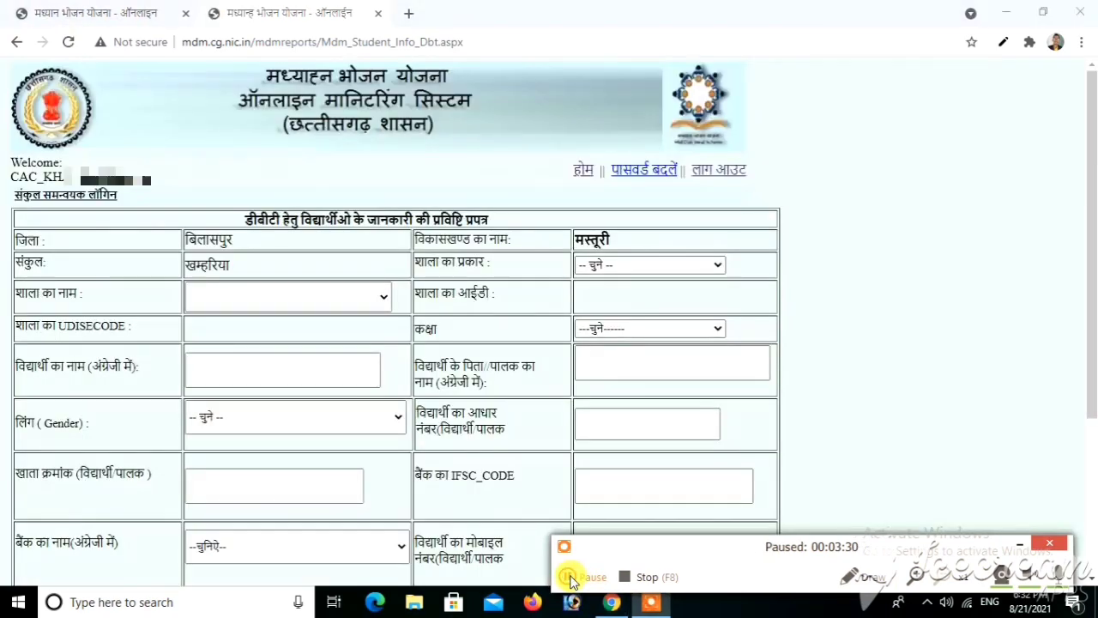
click(570, 577)
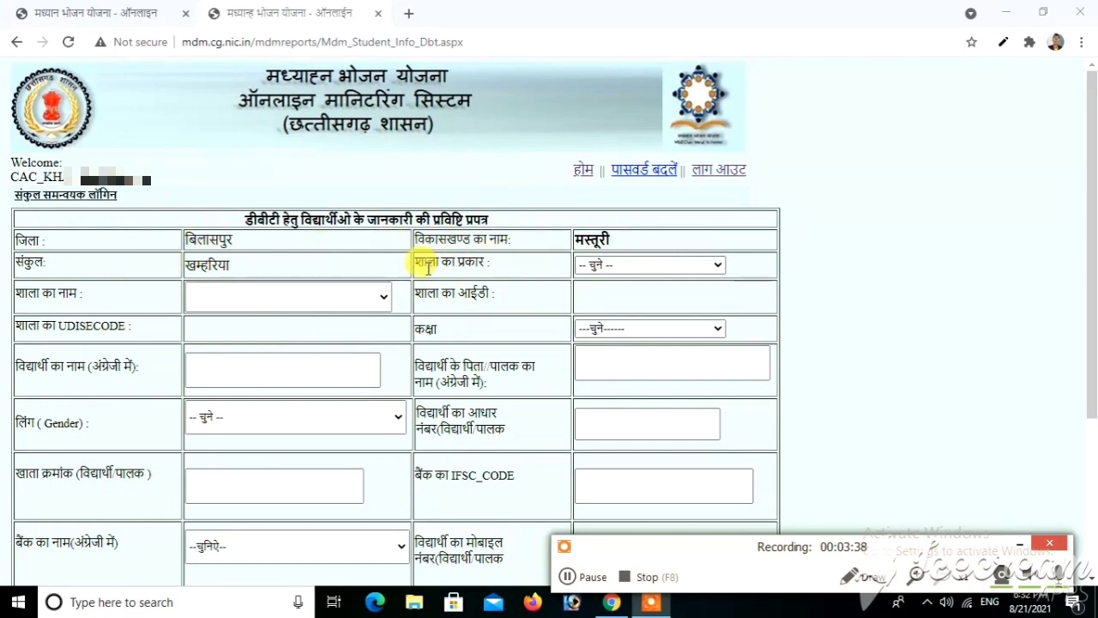
- Choose school type प्राथमिक शाला and school ईजीएस प्रा शा धनुहार पारा / कुकदा
click(635, 270)
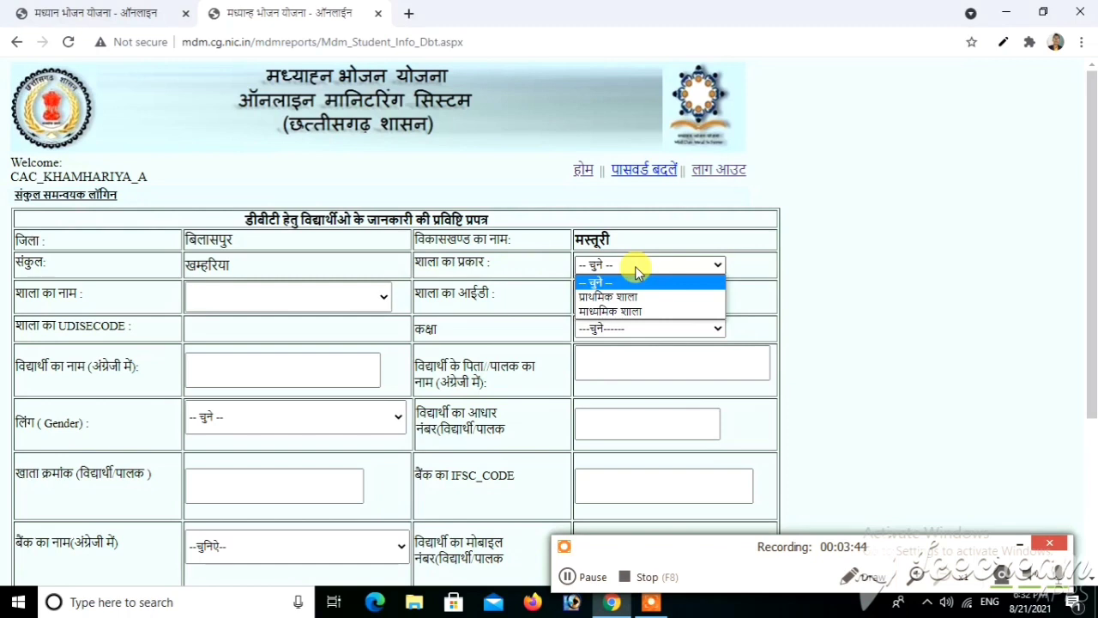
click(614, 296)
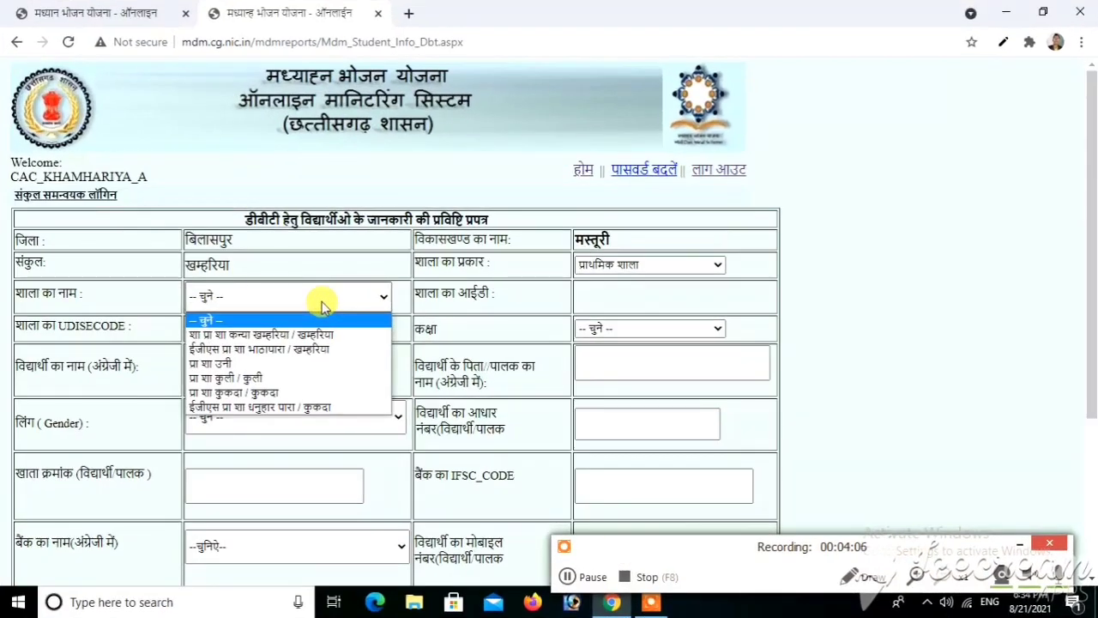
click(322, 408)
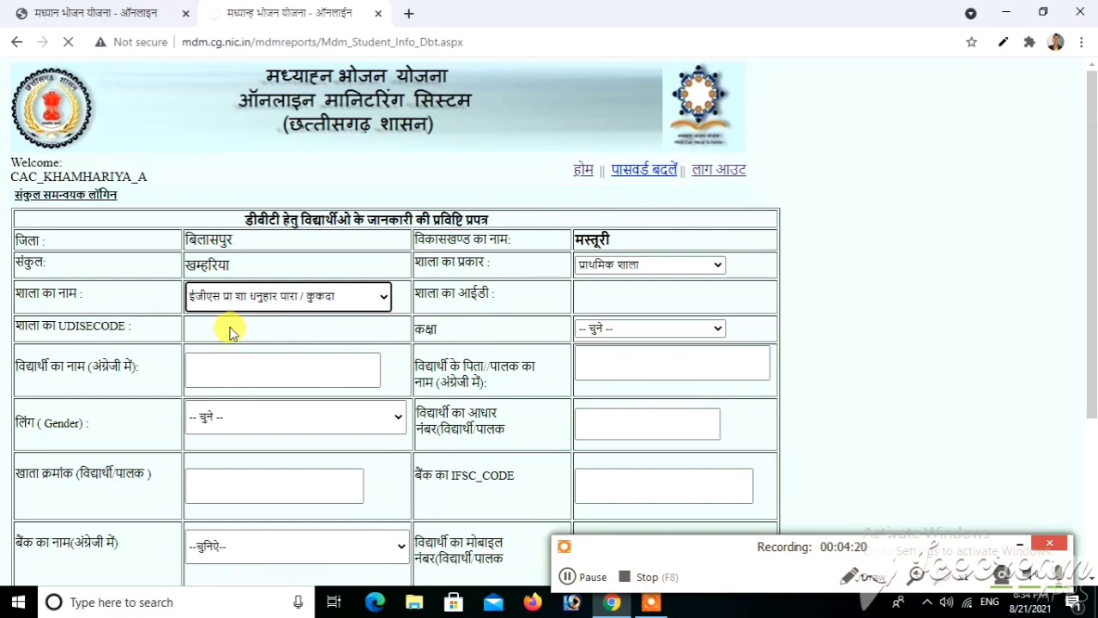
click(569, 577)
- Set the class to कक्षा 5 and start entering the student's name
click(568, 577)
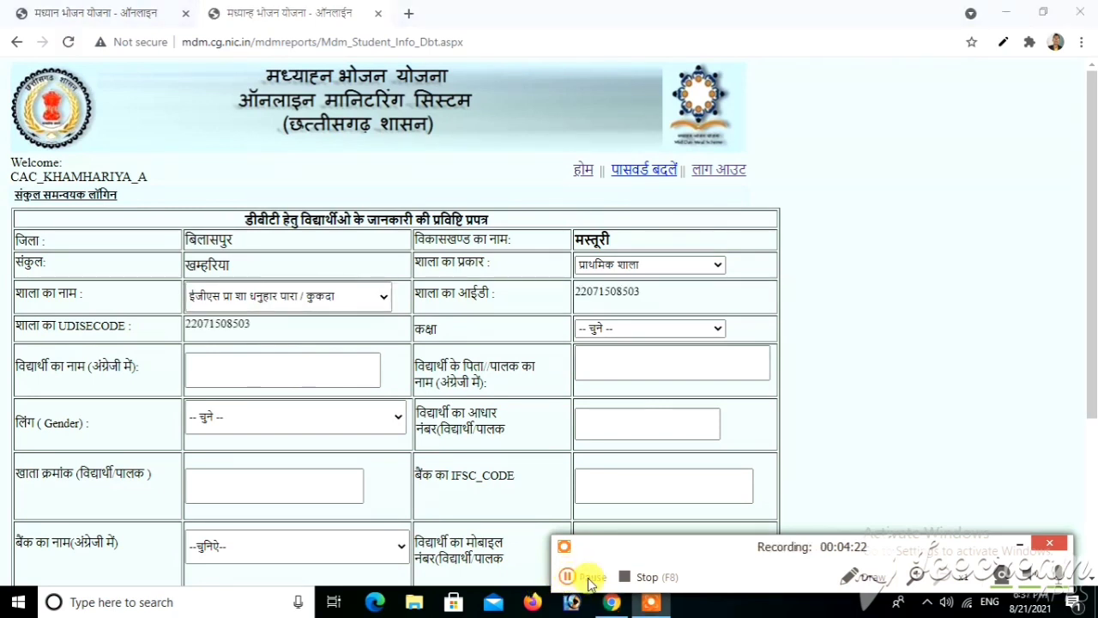
click(631, 328)
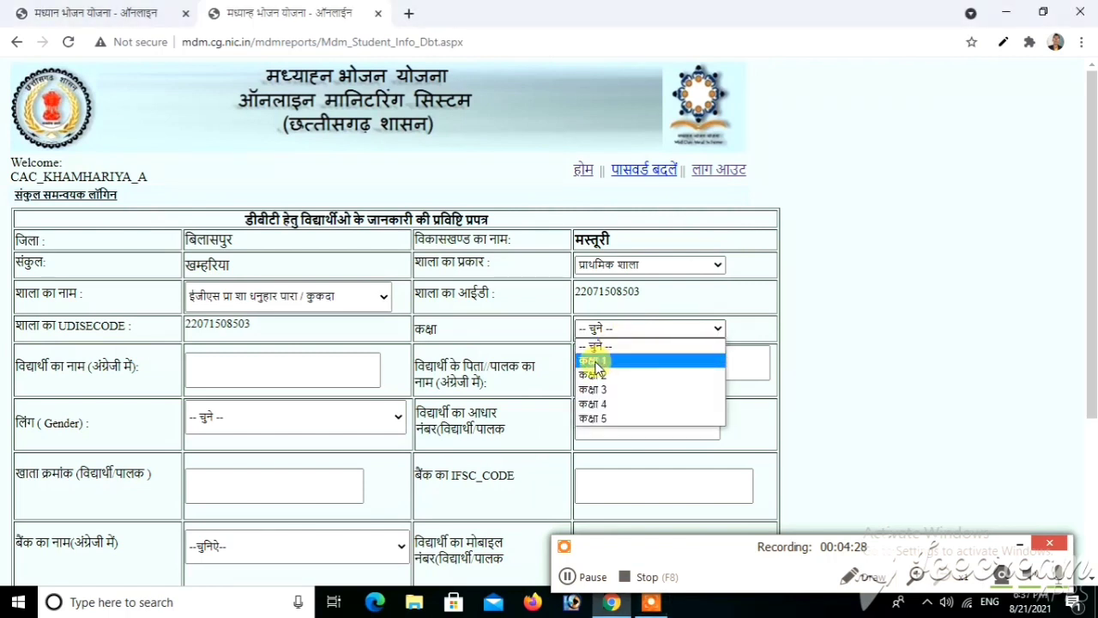
click(609, 418)
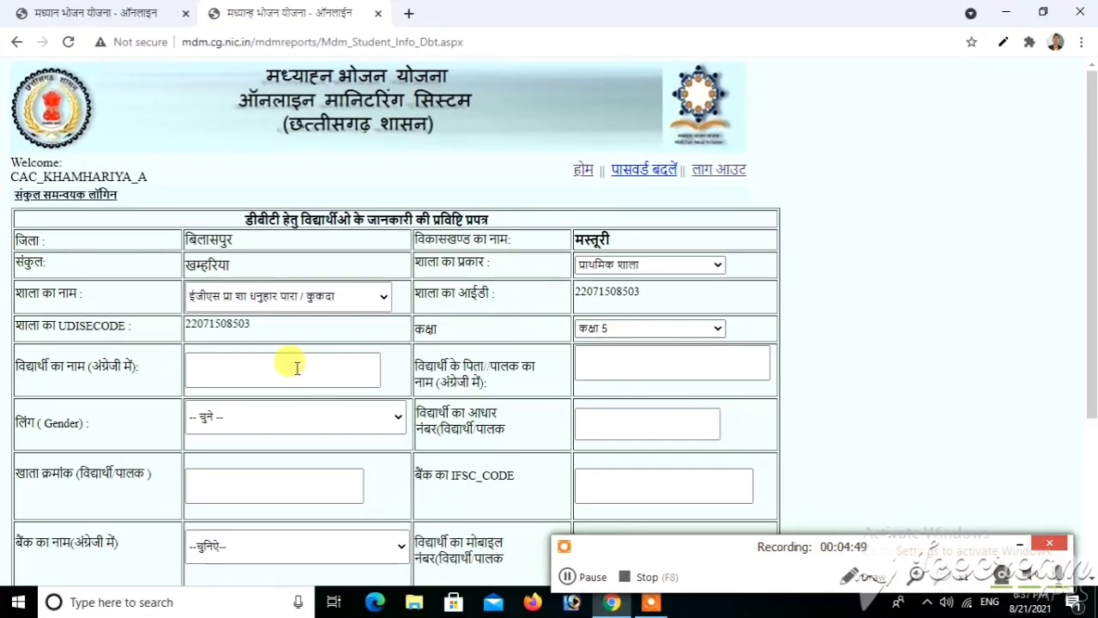
click(226, 362)
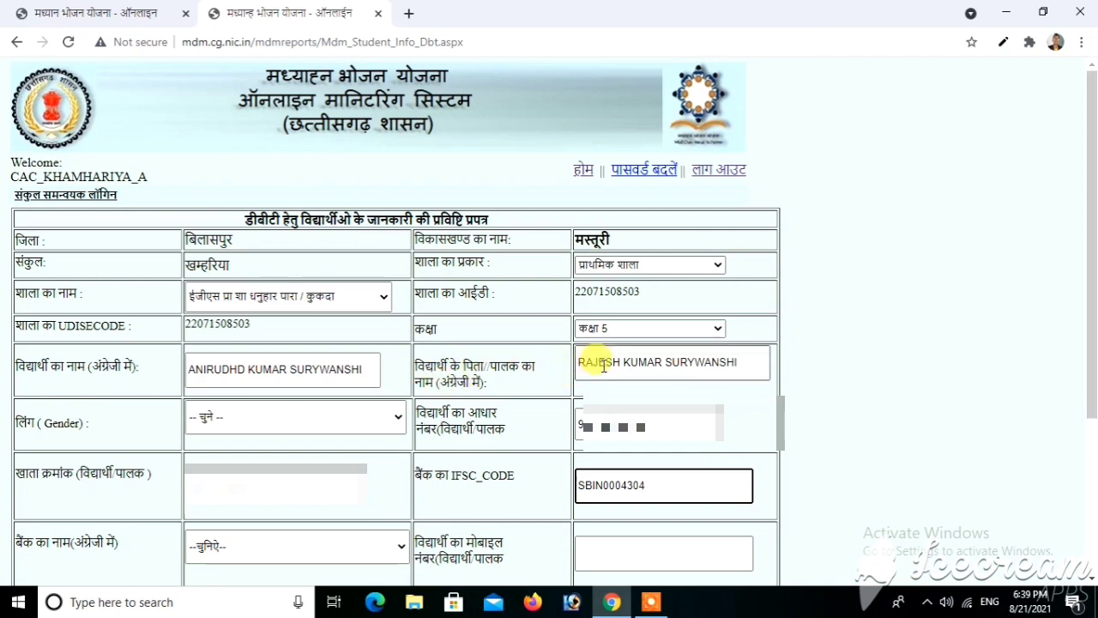
- Set gender to Male and bank to State Bank of INDIA
click(324, 422)
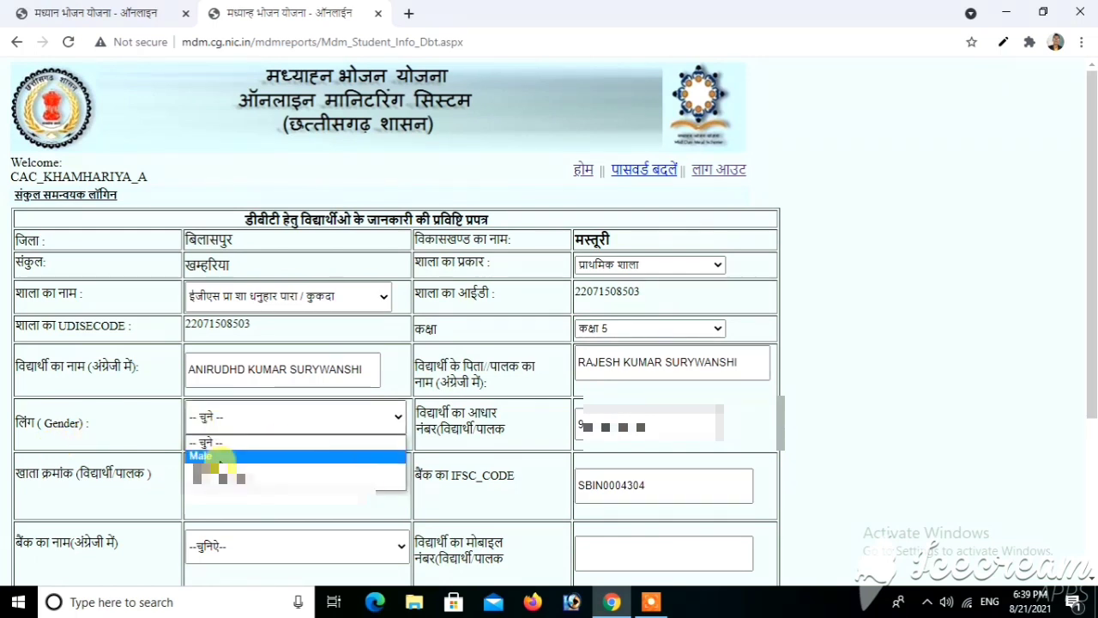
click(221, 457)
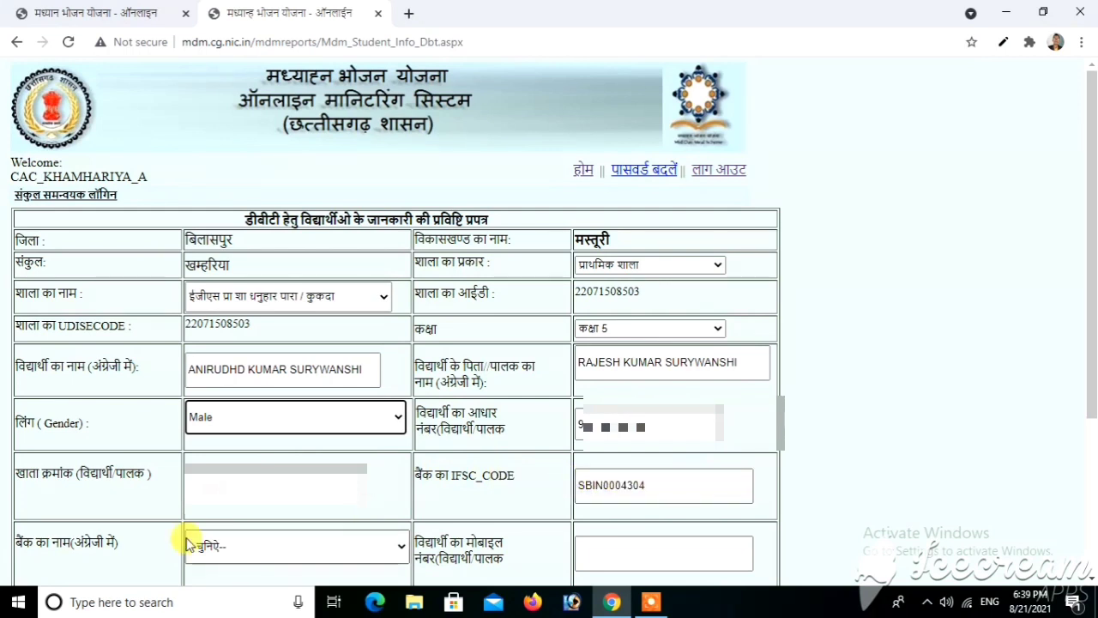
click(239, 545)
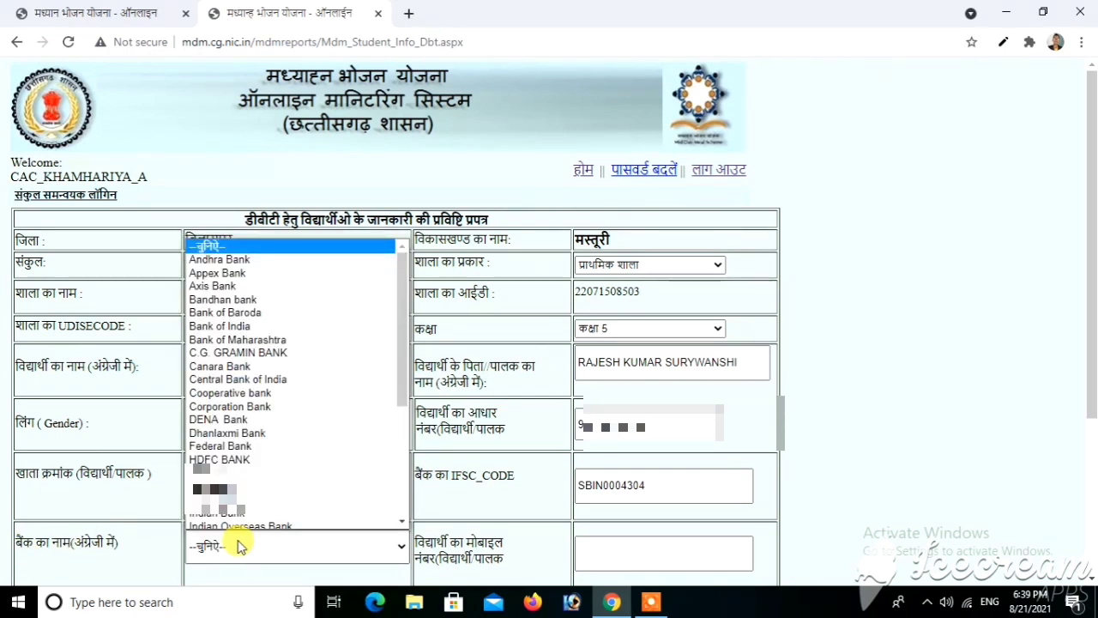
key(s)
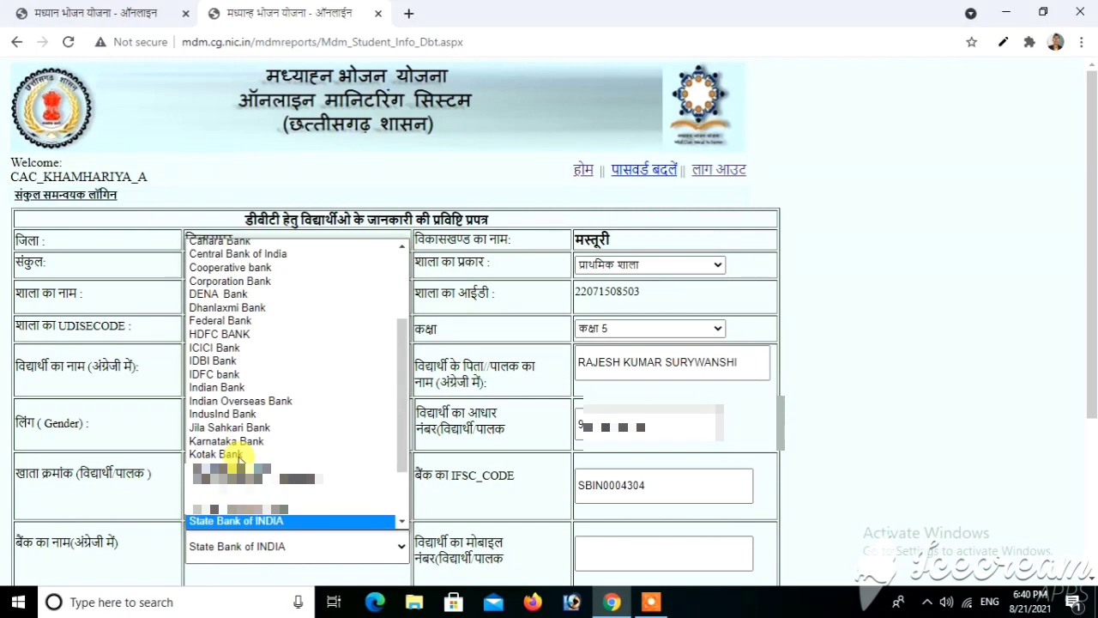
key(Return)
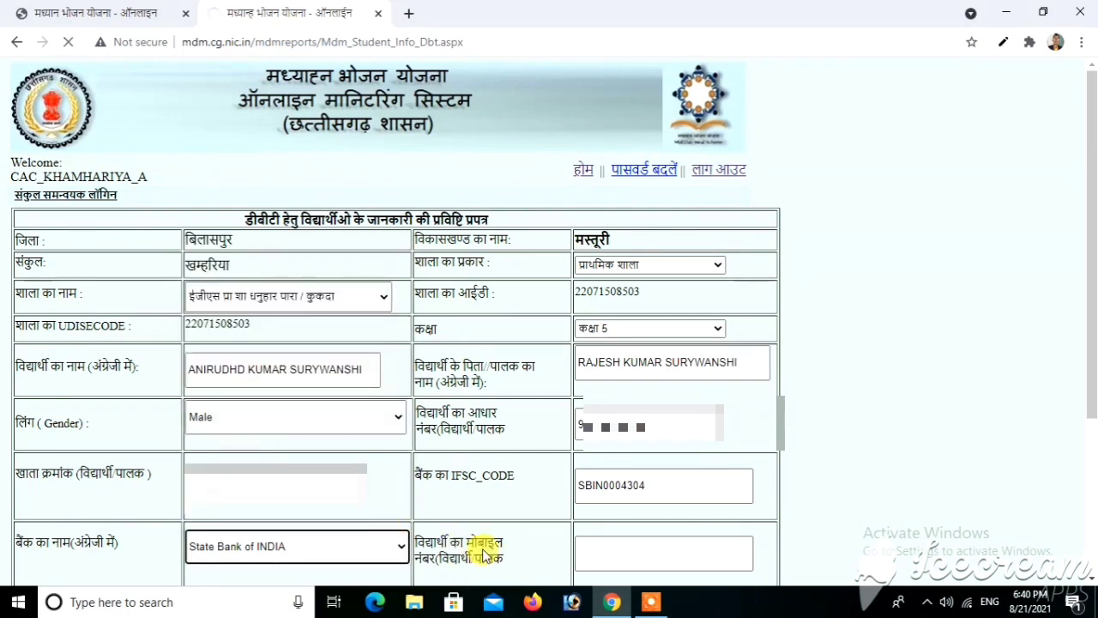
click(648, 551)
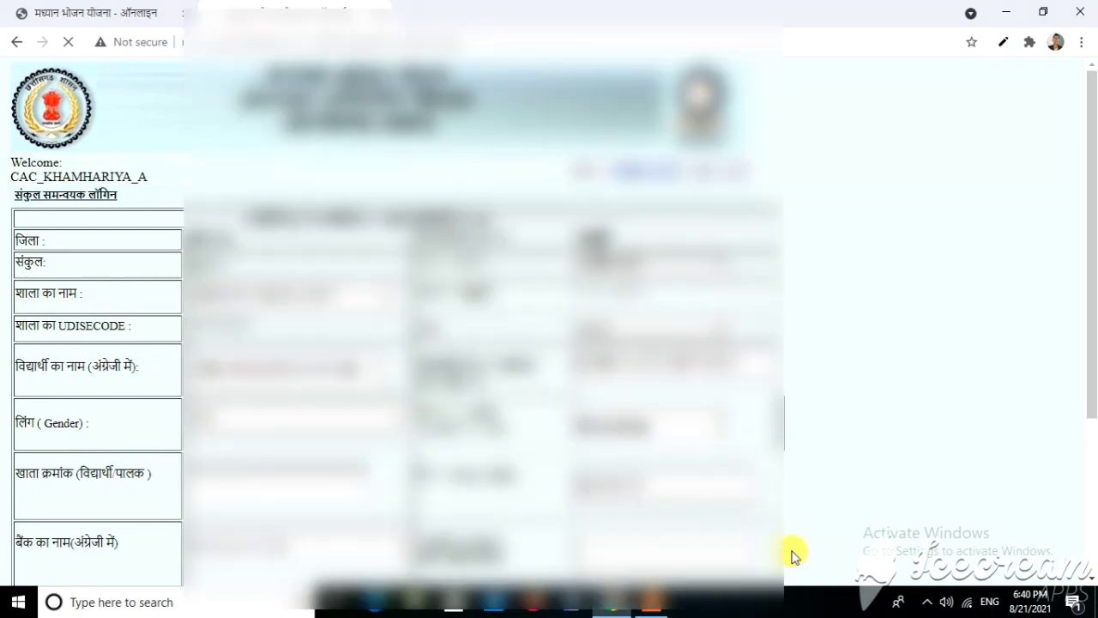
- Enter the account holder's name and branch address 'STATE BANK OF INDIA SIPAT BILASPUR'
scroll(794, 556, down, 5)
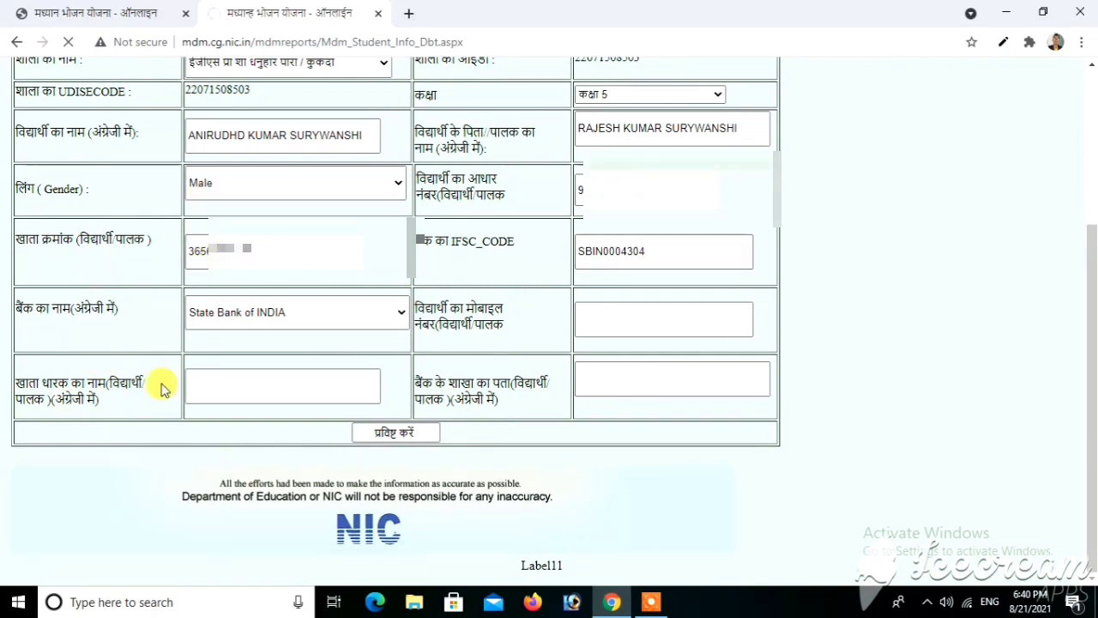
click(219, 380)
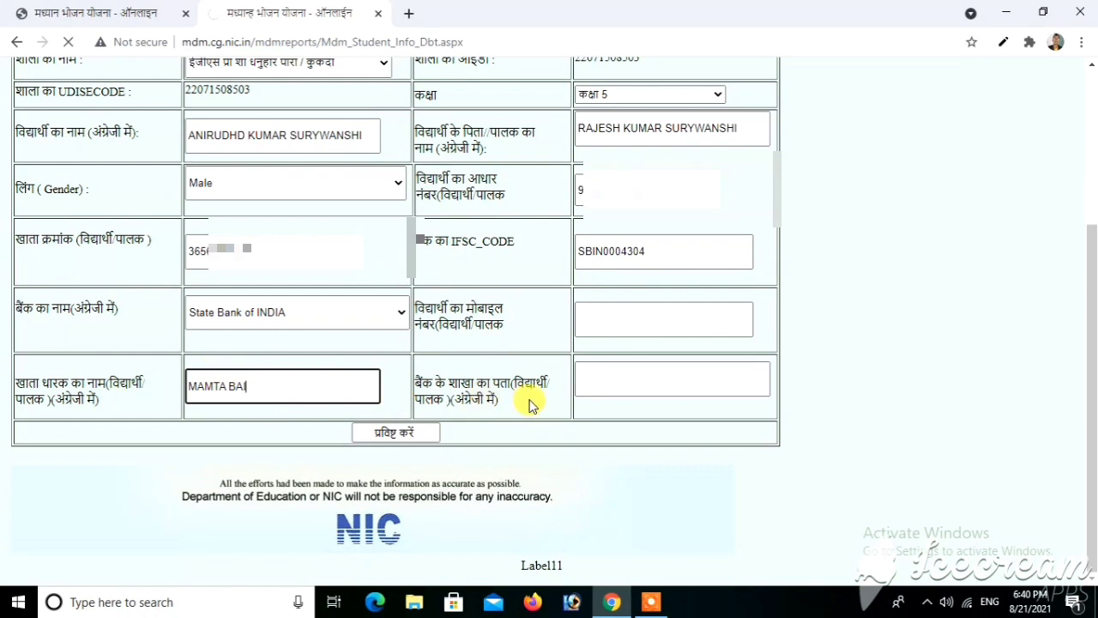
click(646, 377)
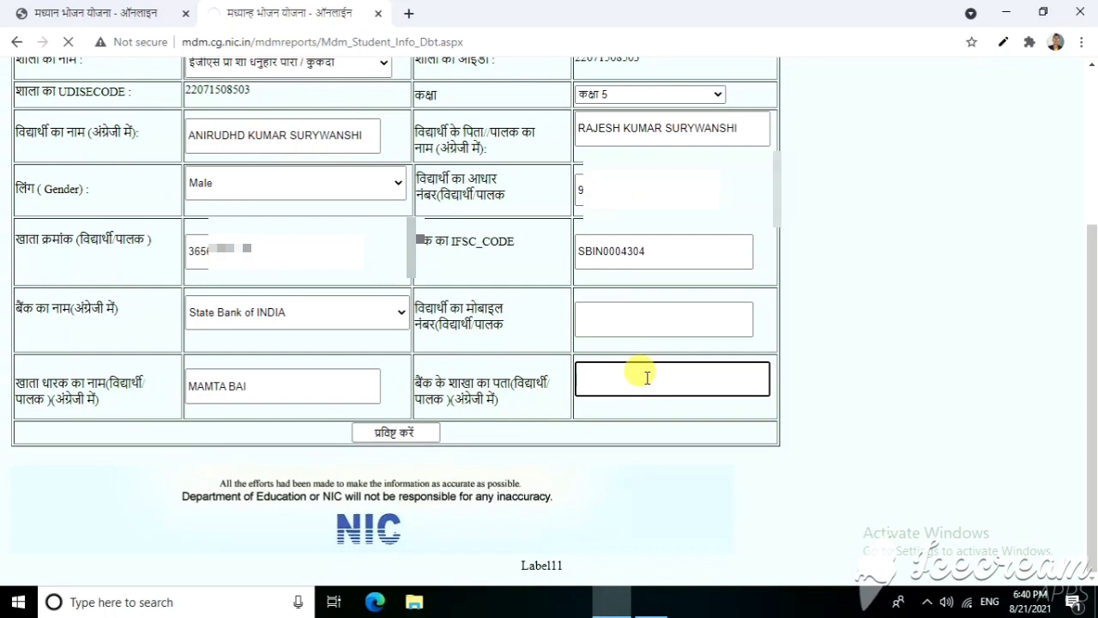
text(ST)
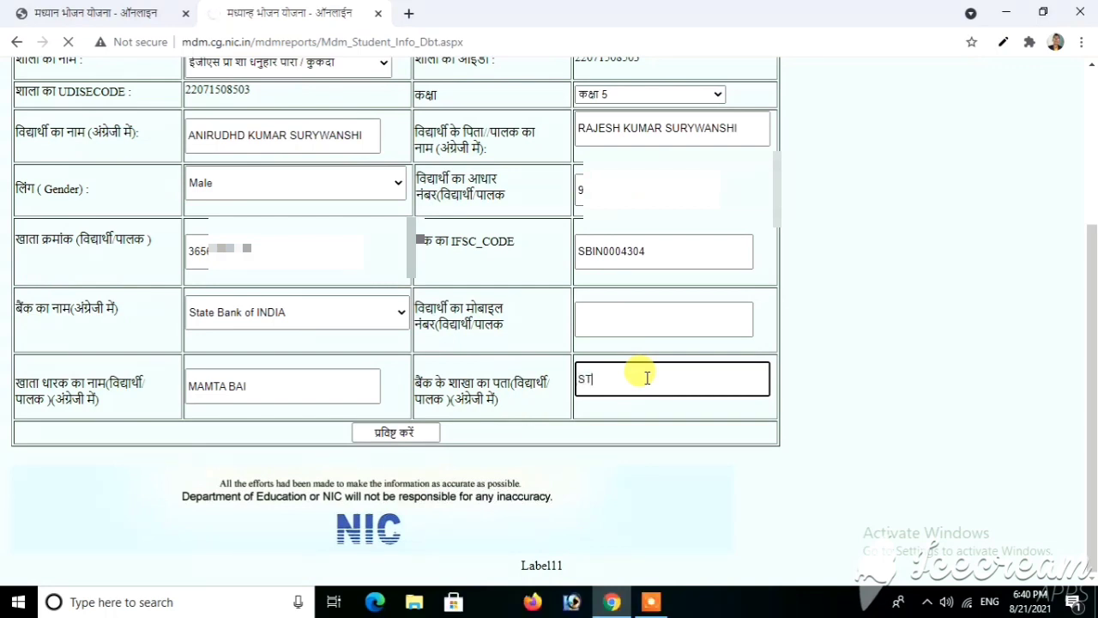
text(ATE BANK OF INDIA S)
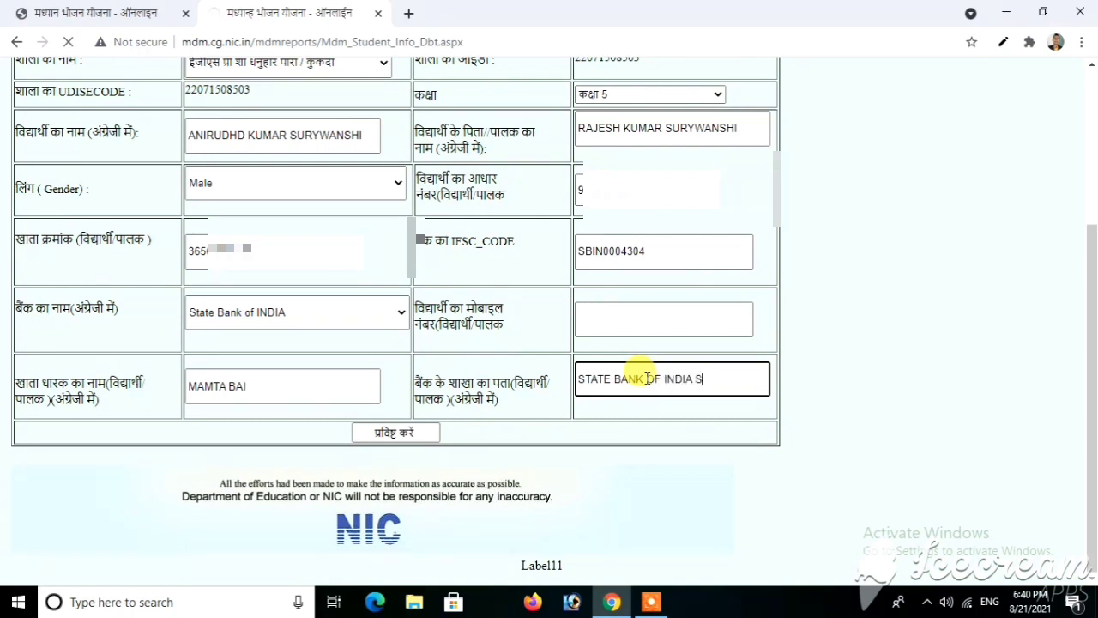
text(IPAT BILASPUR)
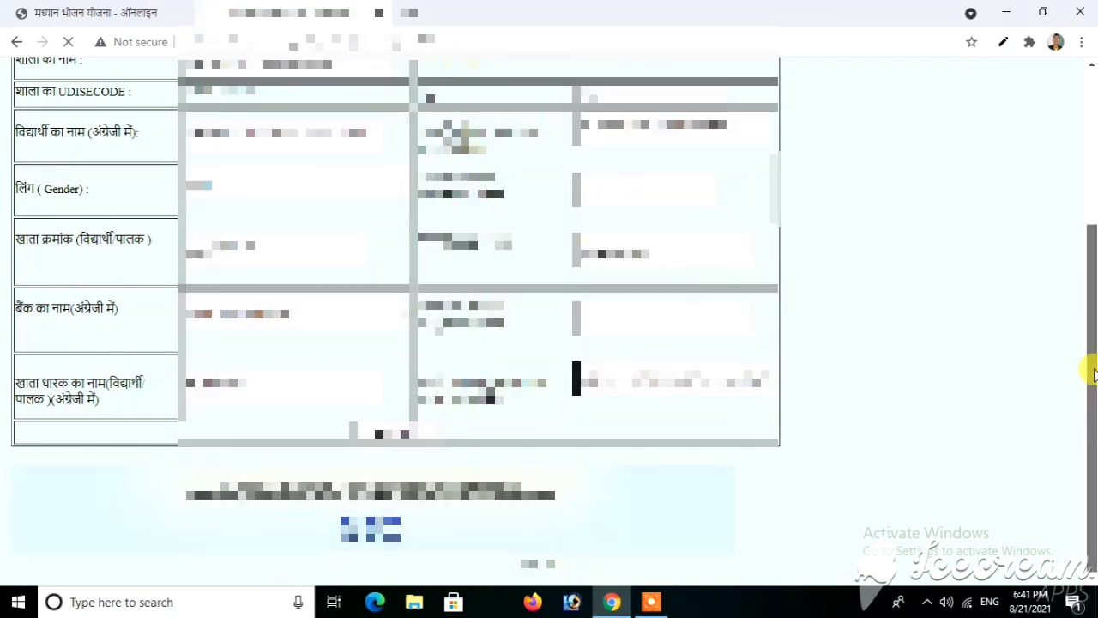
- Submit the DBT entry, acknowledge the issued registration number, and return to the form top
drag(1091, 368, 1074, 297)
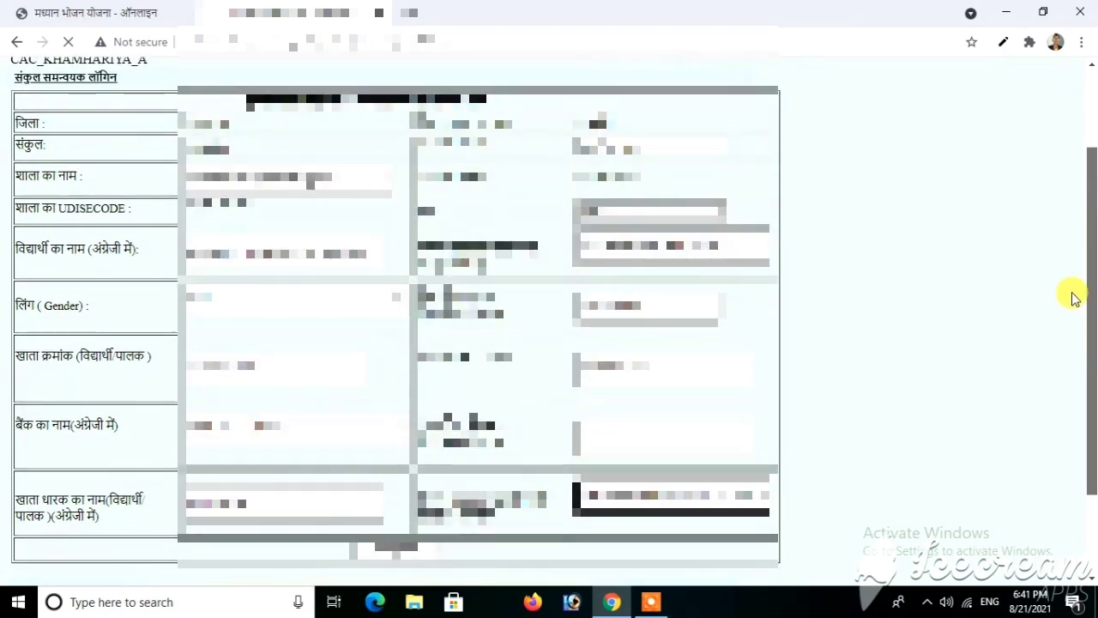
scroll(1068, 333, down, 2)
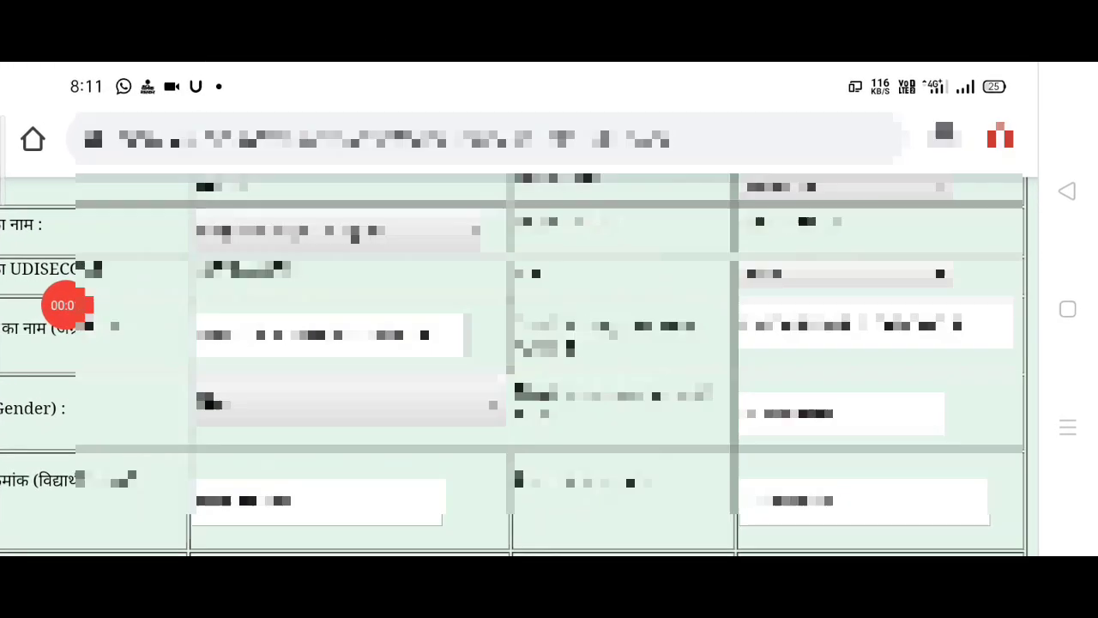
scroll(549, 326, down, 5)
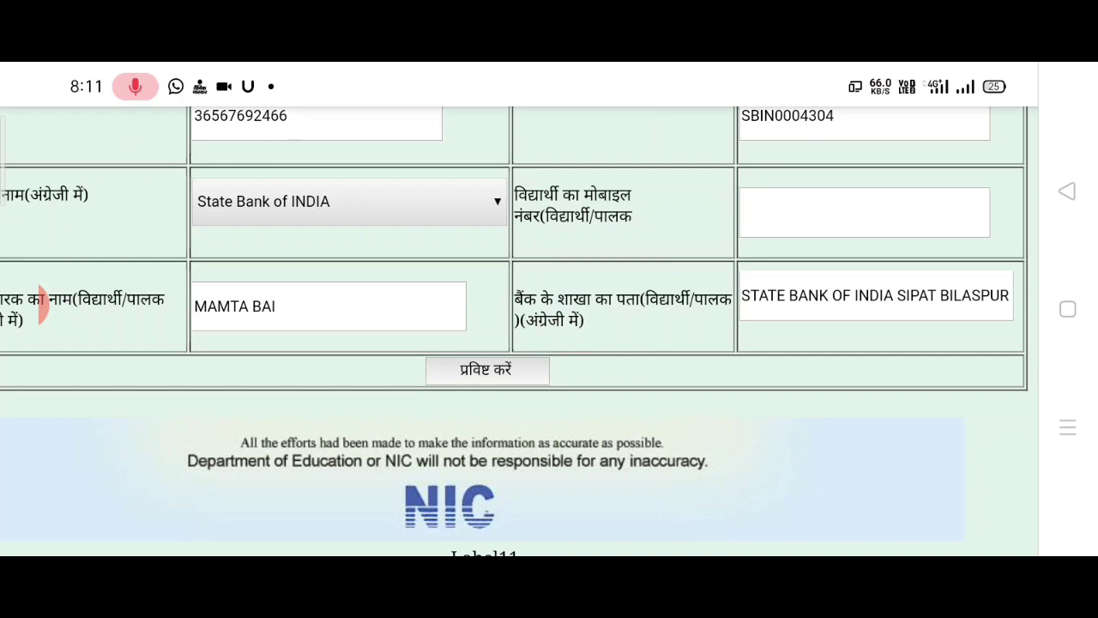
scroll(549, 343, up, 1)
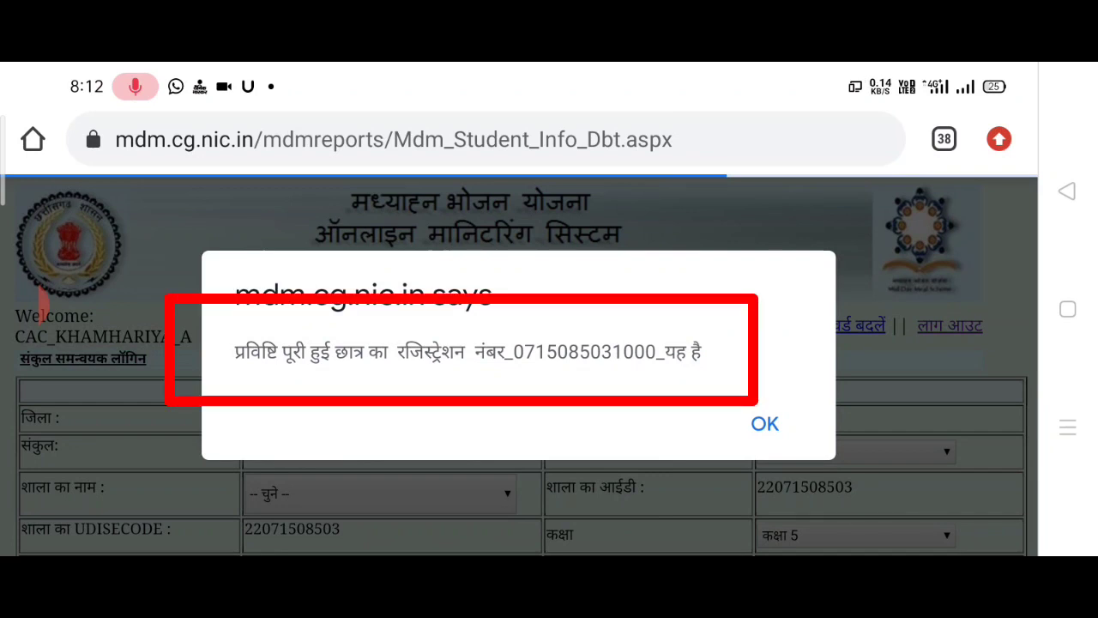
click(764, 424)
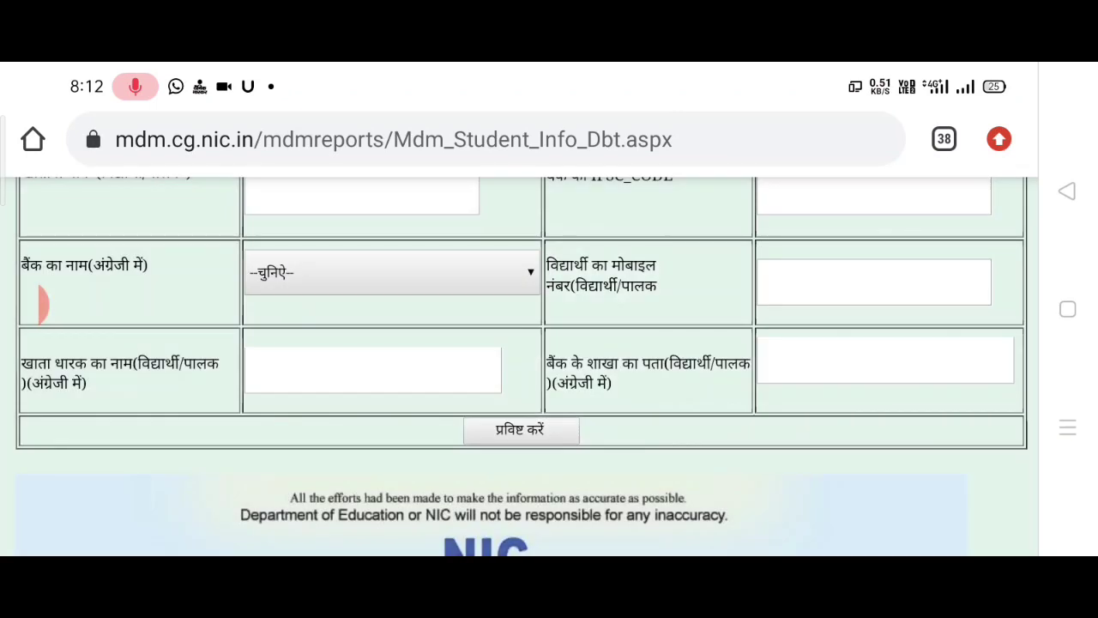
scroll(525, 367, up, 5)
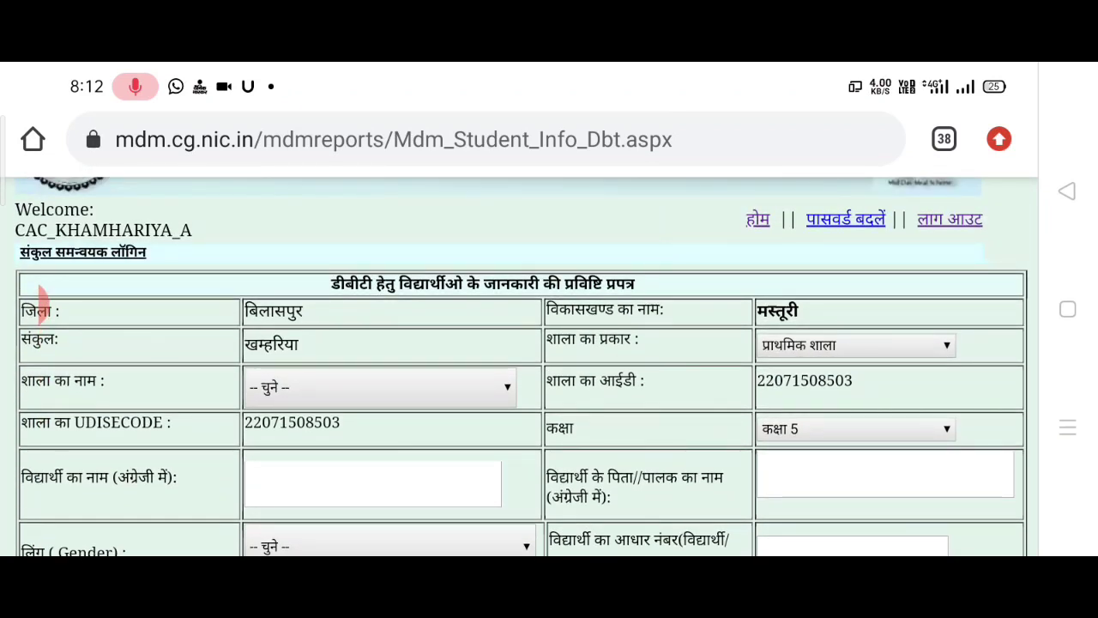
- Pick the school ईजीएस प्रा शा धनुहार पारा / कुकदा, then go back to the coordinator menu via संकुल समन्वयक लॉगिन
click(380, 387)
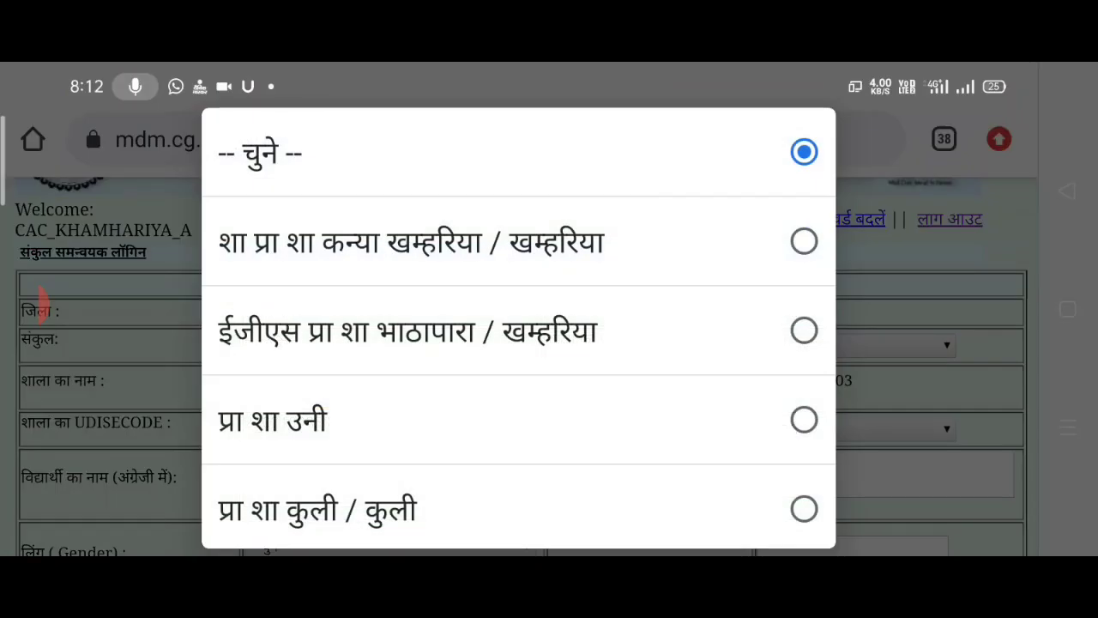
scroll(518, 327, down, 2)
click(407, 506)
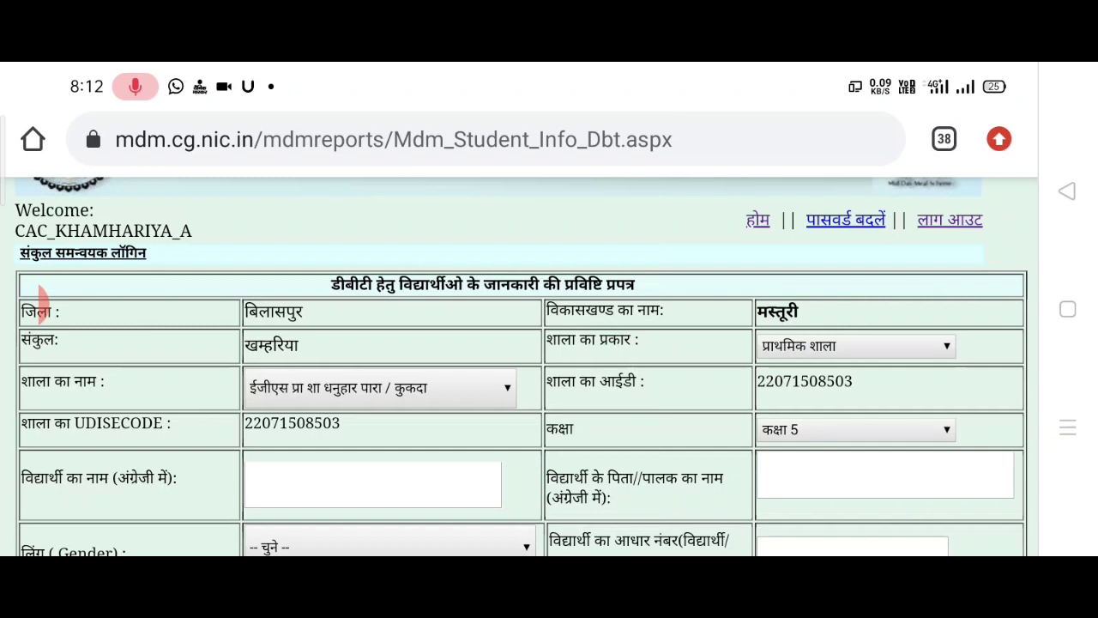
click(82, 253)
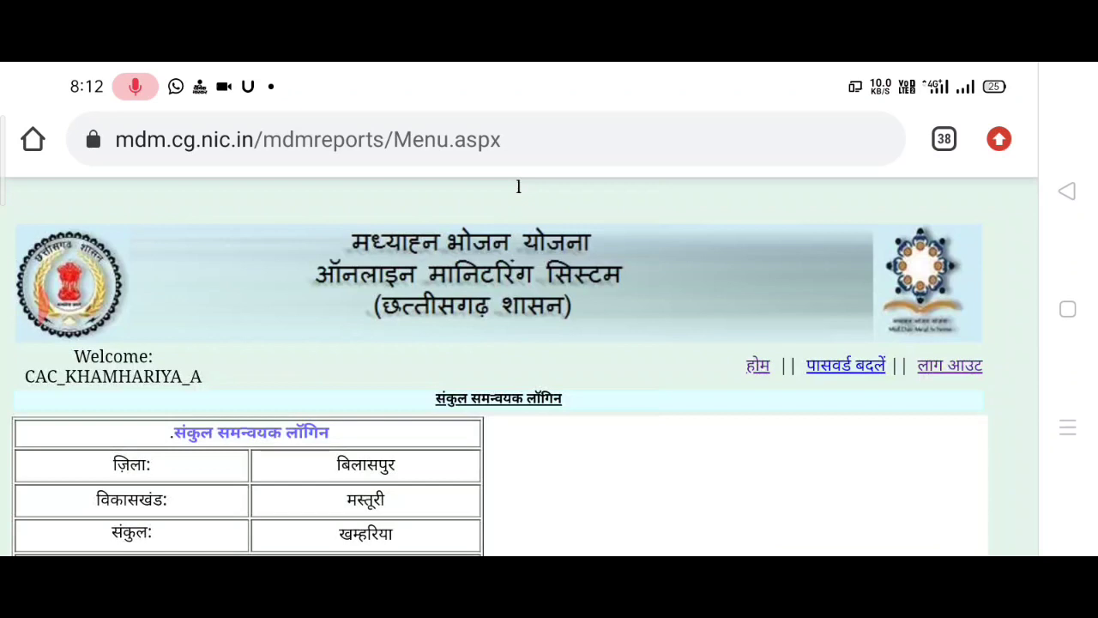
- In DBT संशोधन प्रपत्र, show the report for प्राथमिक शाला ईजीएस प्रा शा धनुहार पारा / कुकदा
scroll(40, 300, down, 3)
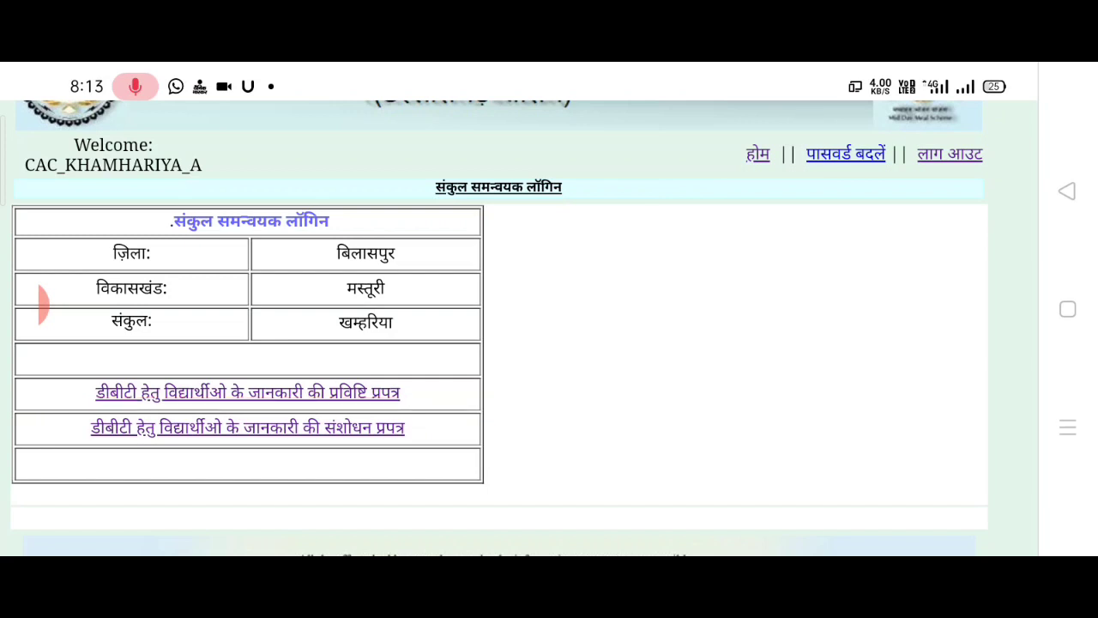
click(247, 427)
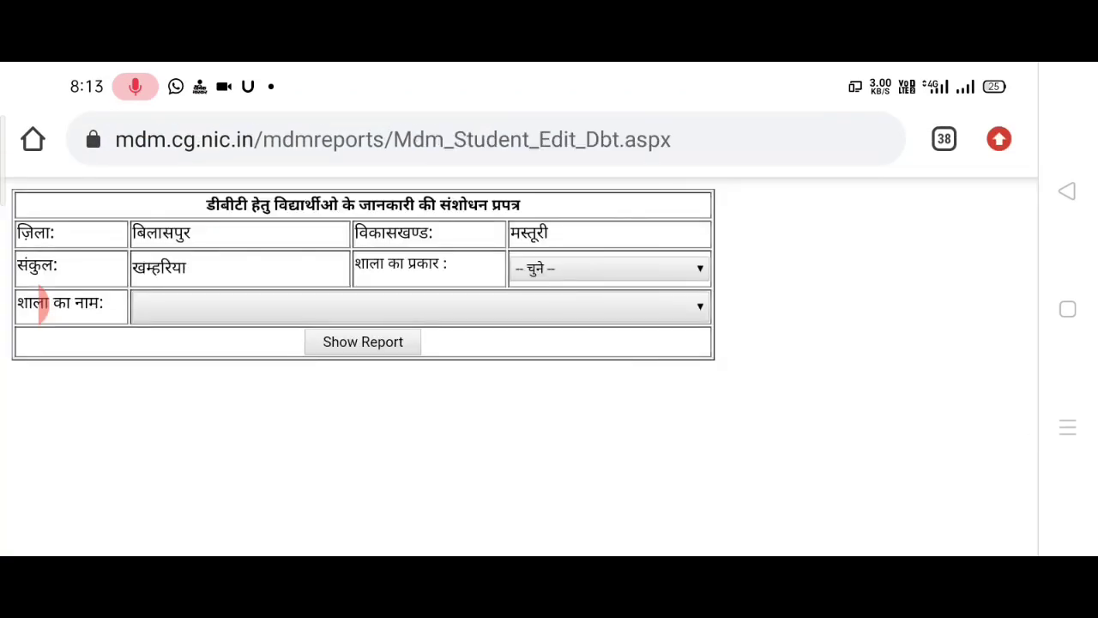
click(609, 269)
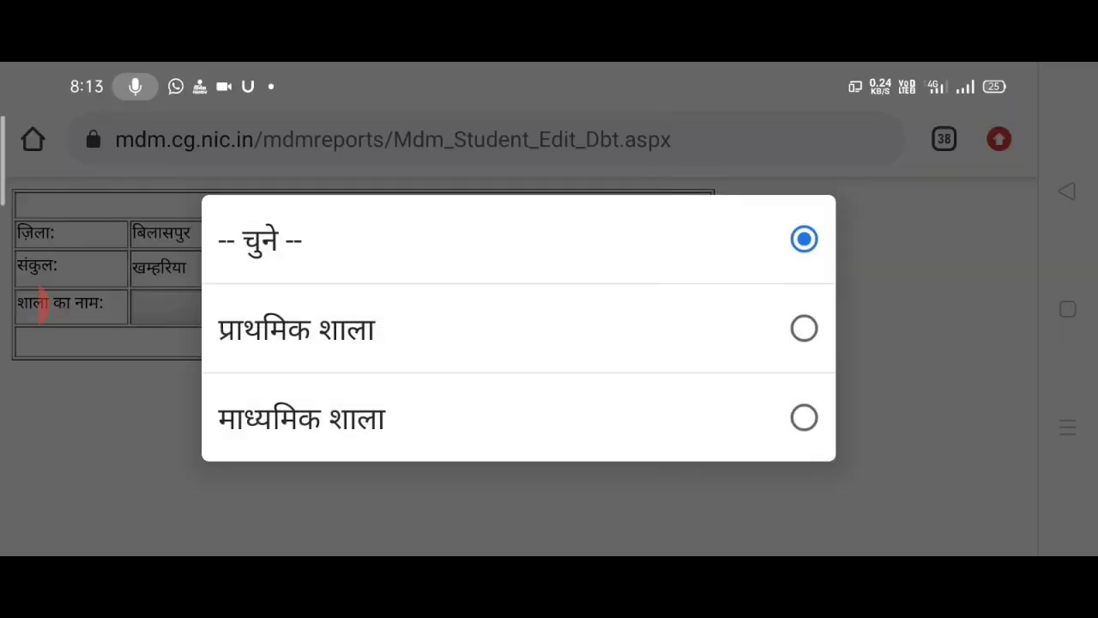
click(296, 328)
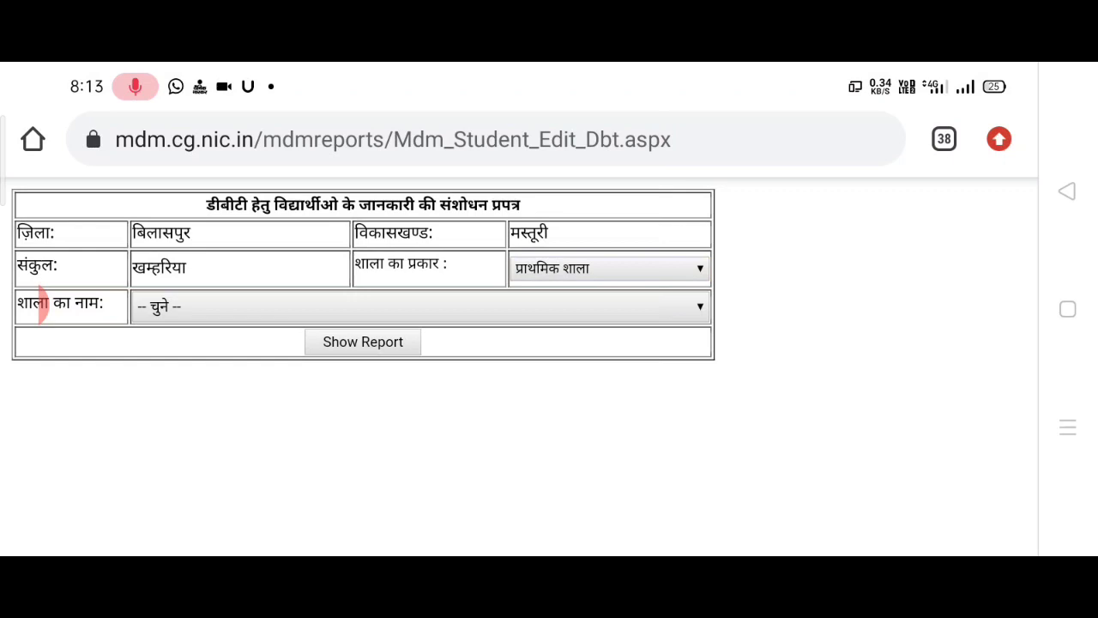
click(421, 307)
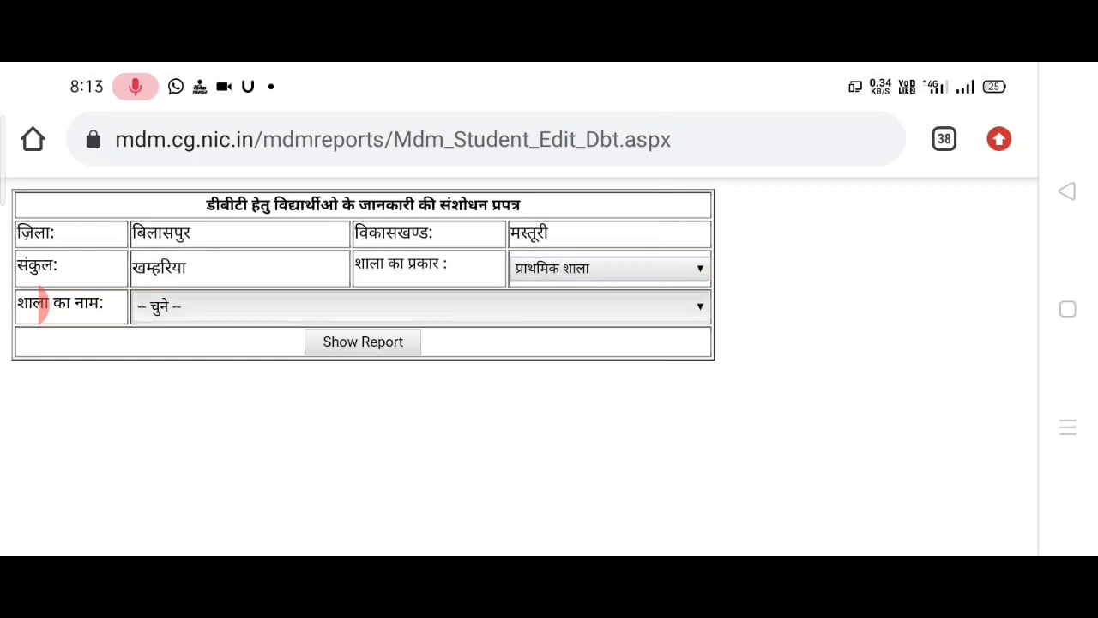
scroll(515, 343, down, 3)
click(407, 504)
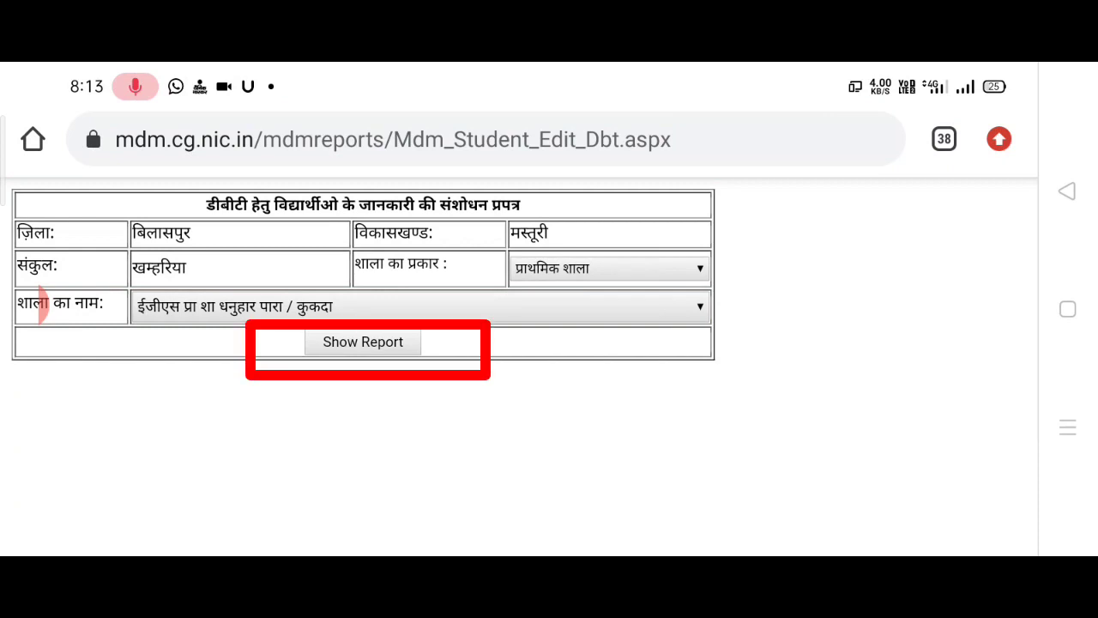
click(363, 342)
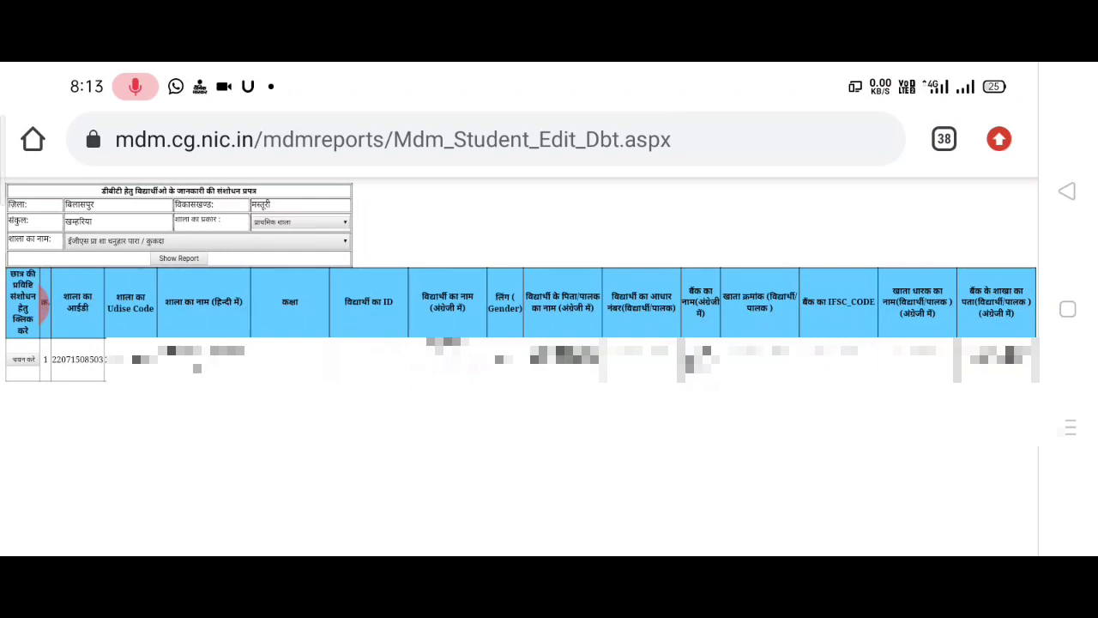
- Open the class 5 student's row via चयन करे and check the Student Registration number is filled
double_click(43, 302)
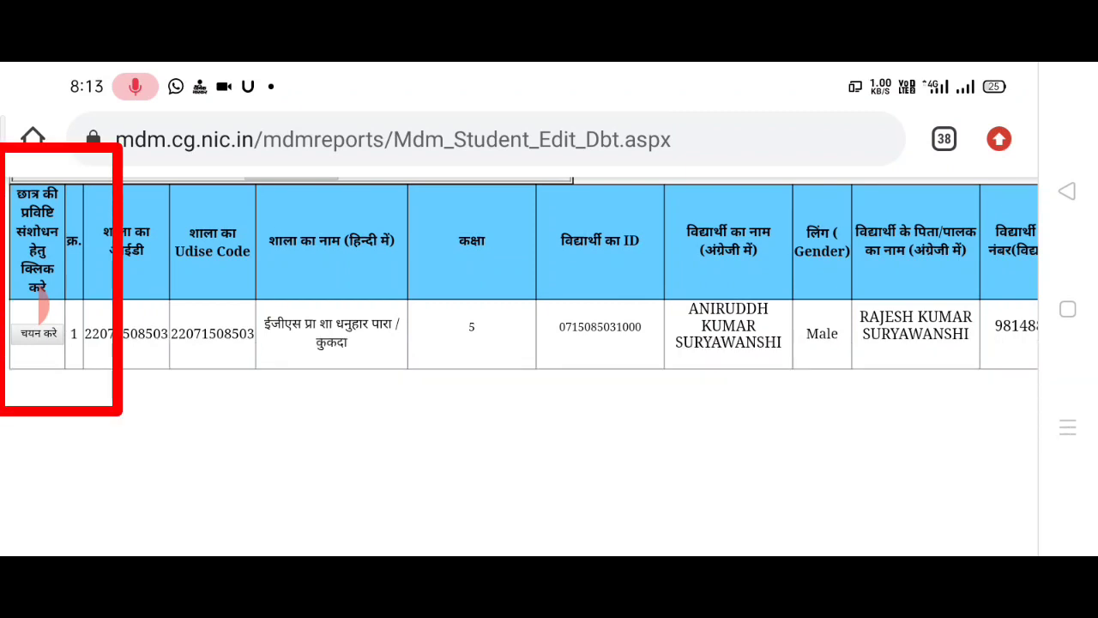
click(38, 332)
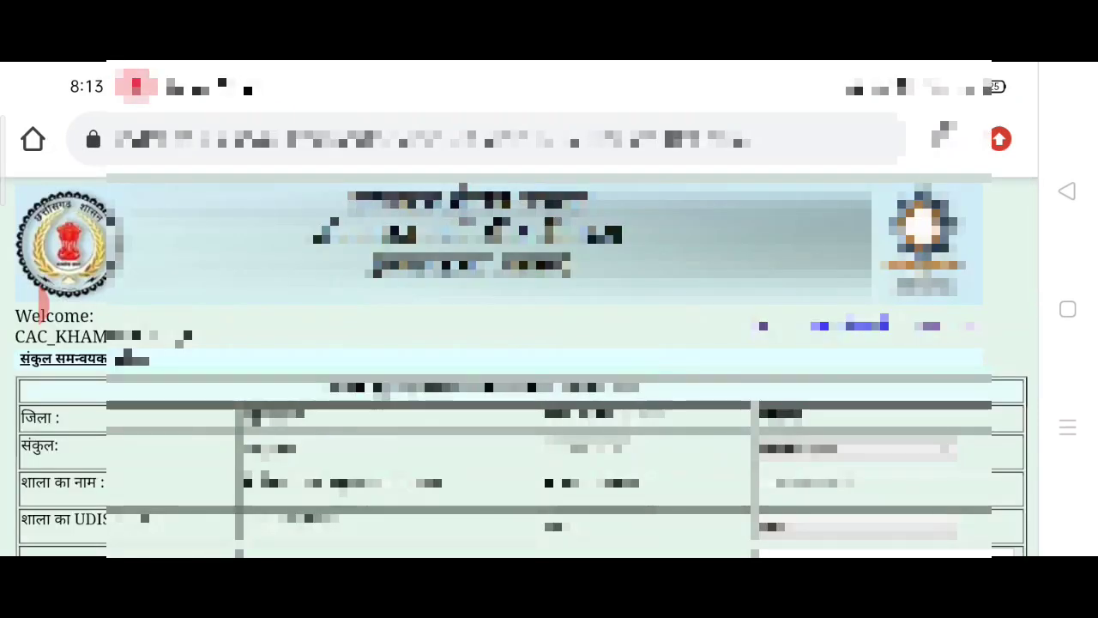
scroll(40, 302, down, 5)
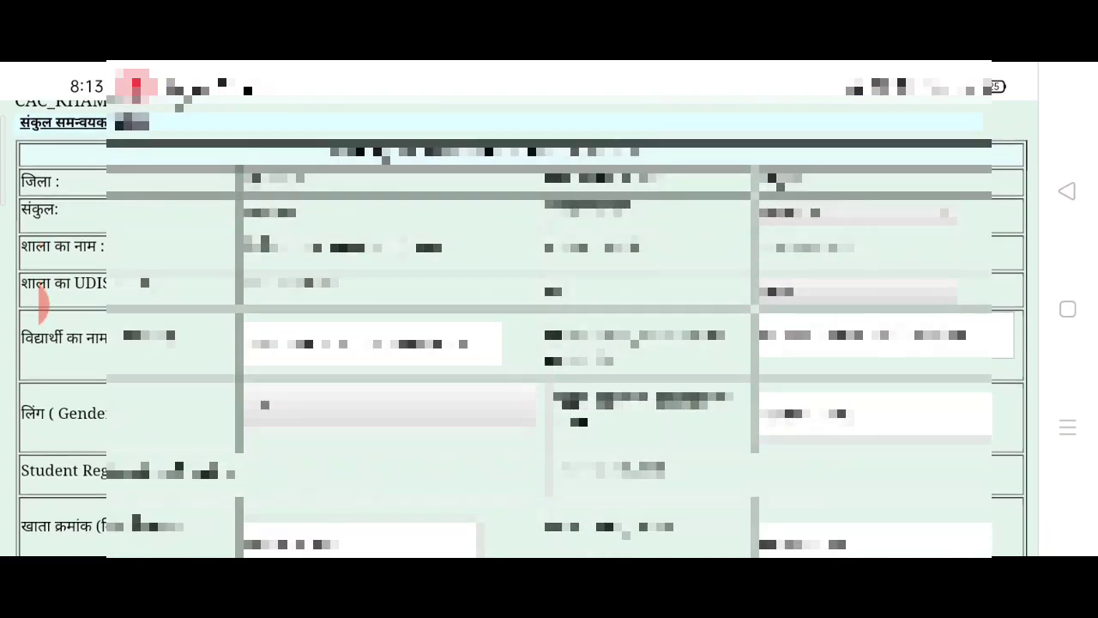
scroll(40, 302, down, 3)
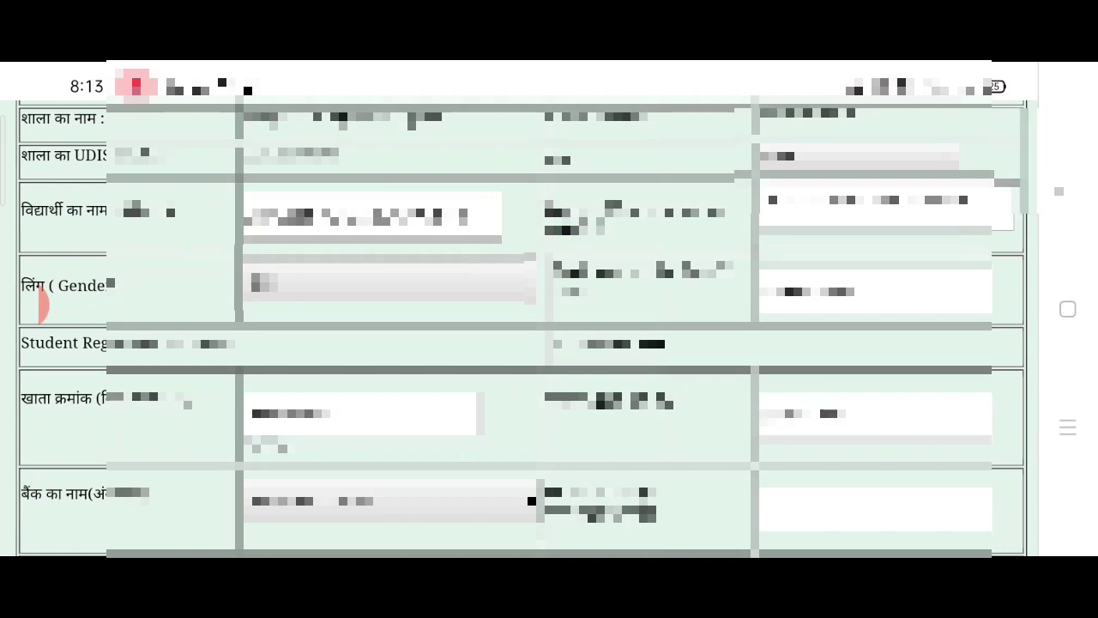
scroll(40, 304, down, 3)
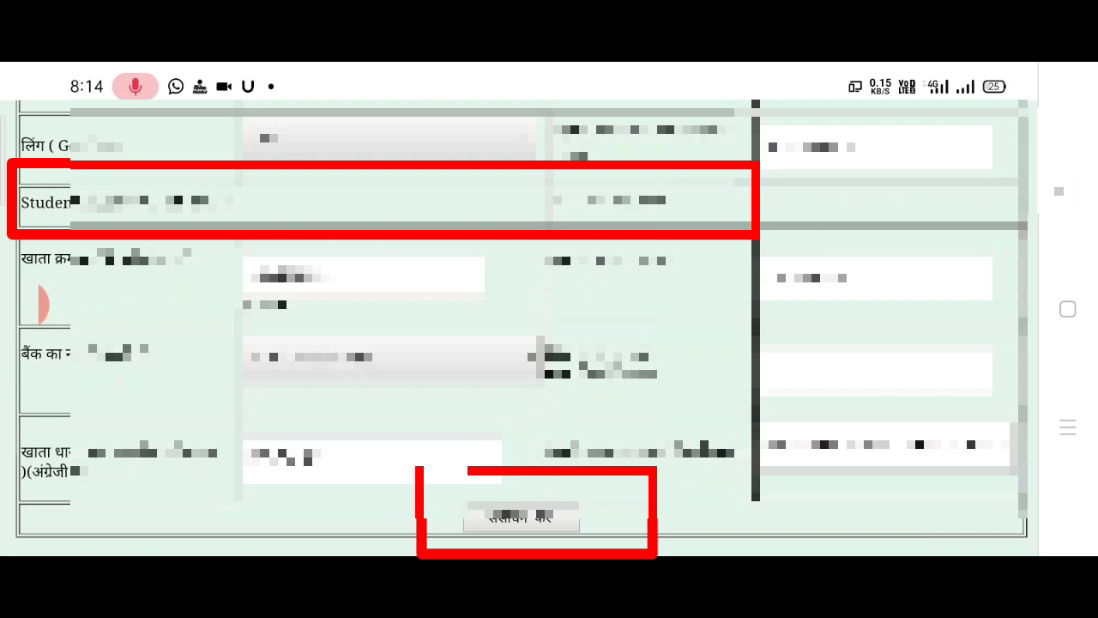
scroll(521, 343, up, 10)
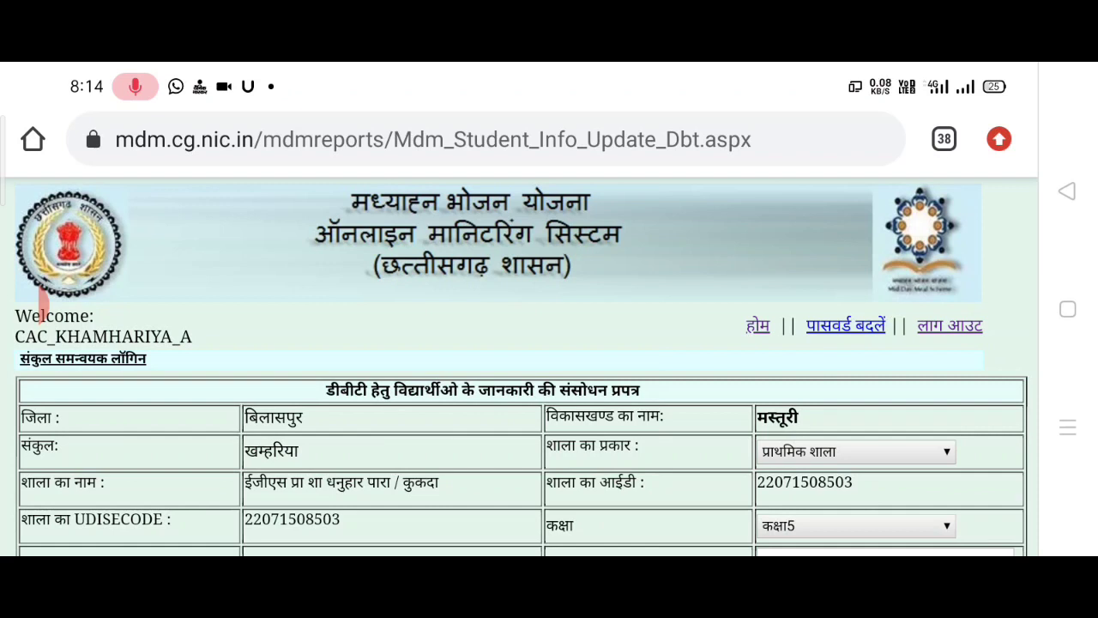
- View the पासवर्ड बदलें form, then close it with बंद करें to return to menu.aspx
click(846, 325)
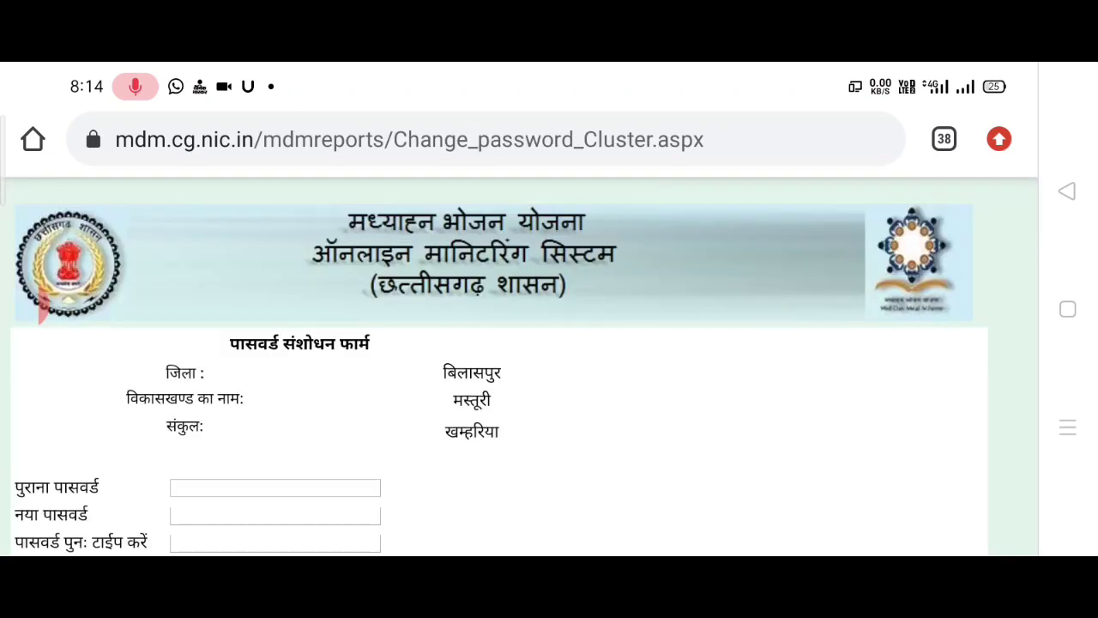
scroll(38, 305, down, 2)
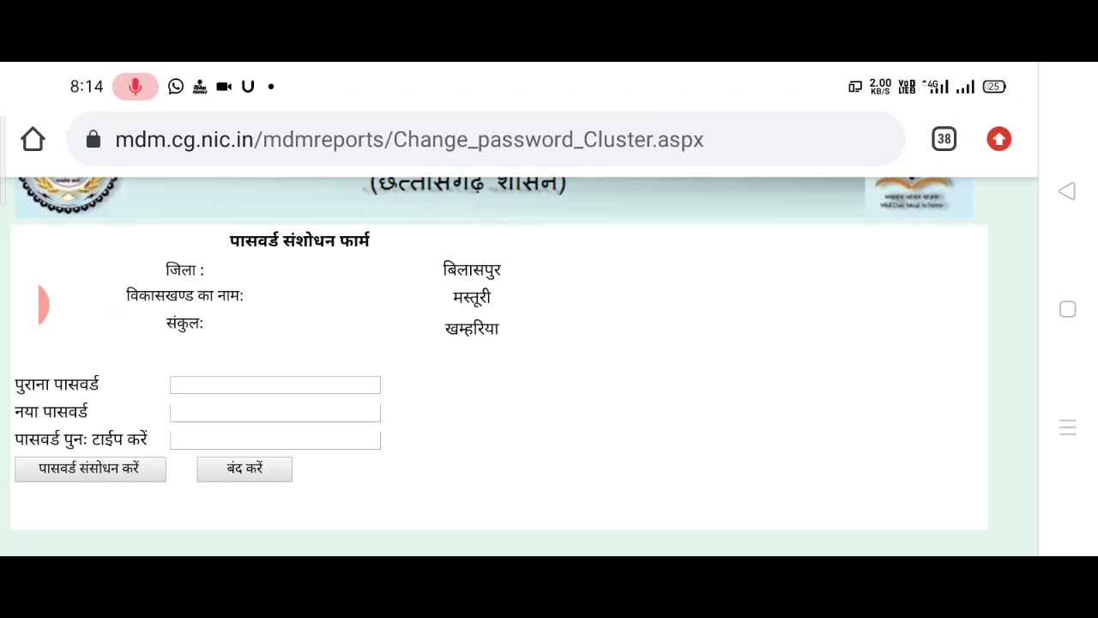
scroll(519, 343, down, 1)
scroll(129, 326, up, 5)
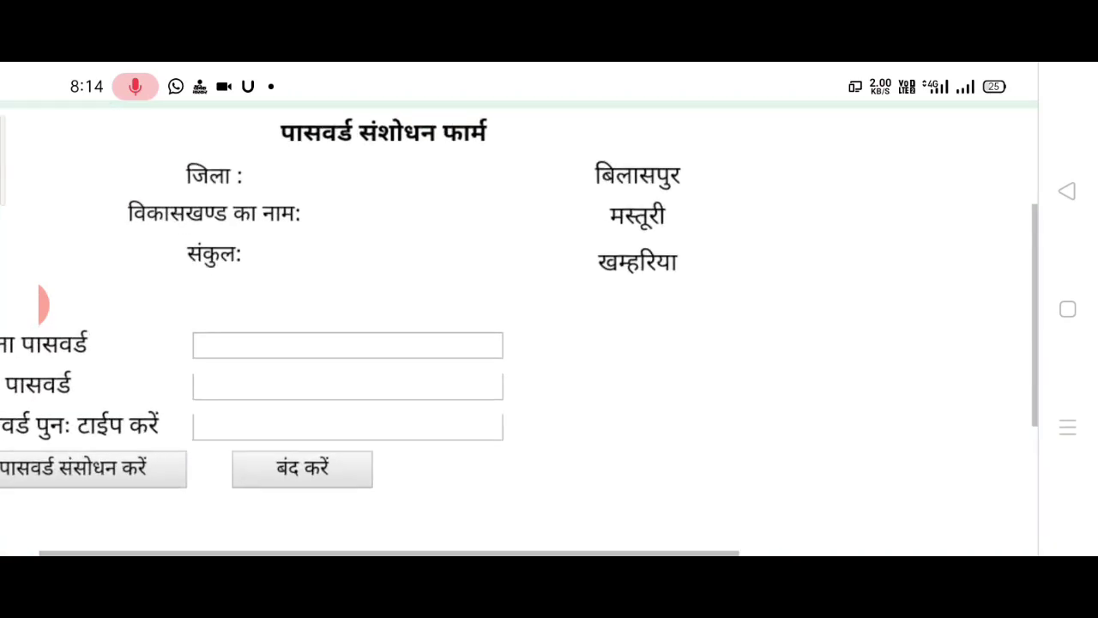
scroll(39, 302, left, 2)
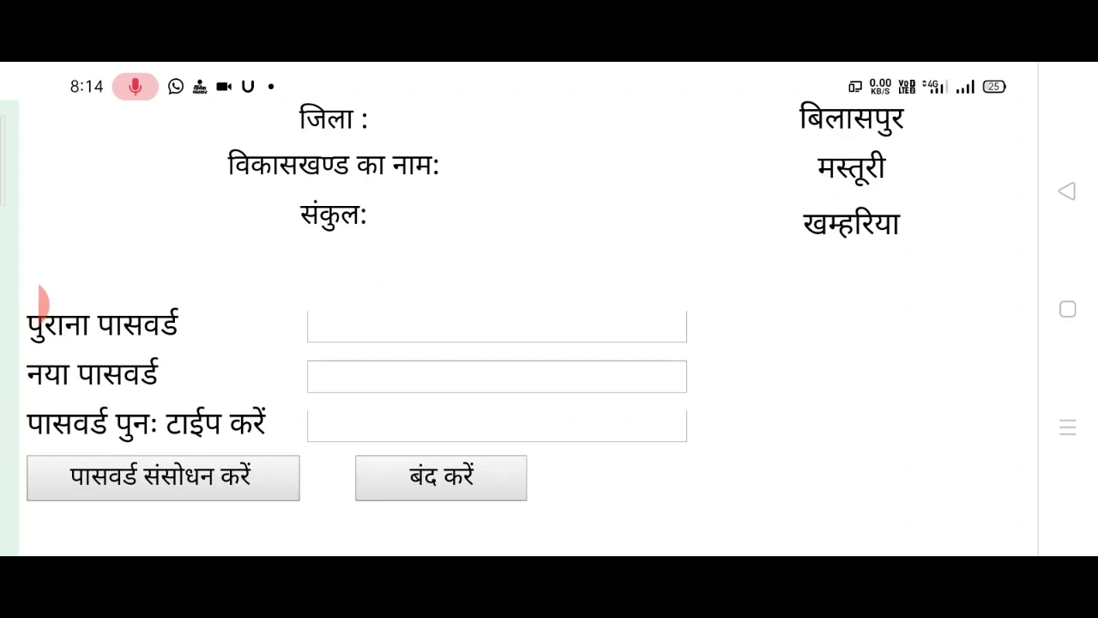
click(441, 477)
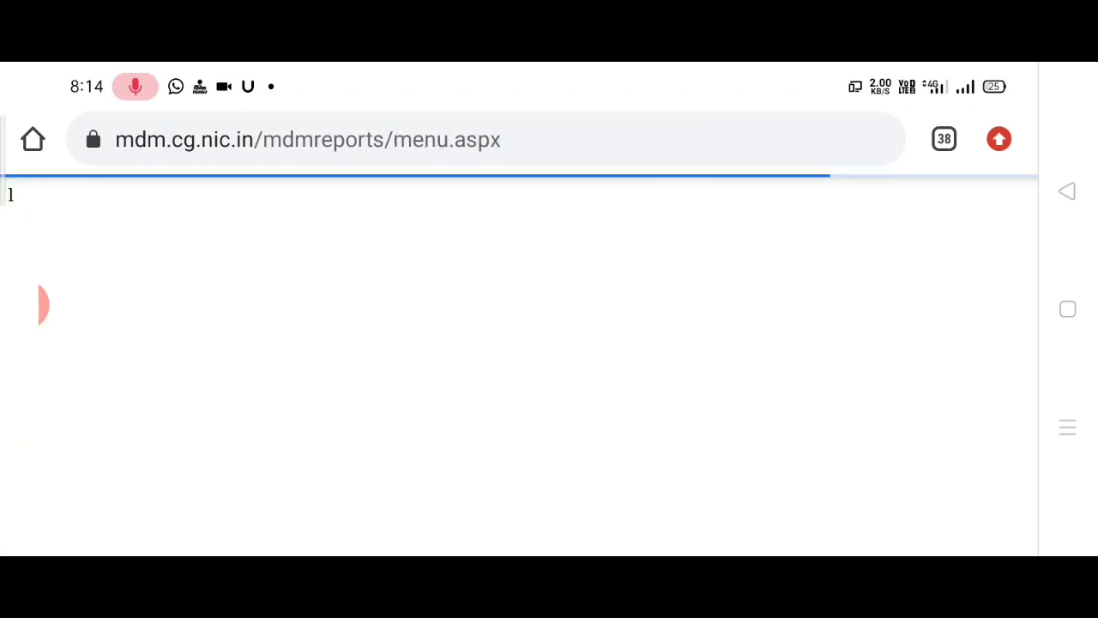